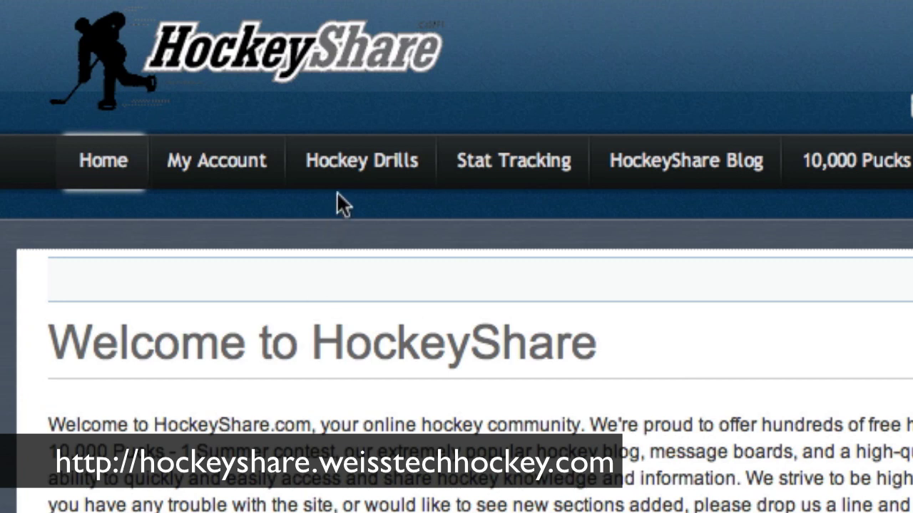
# - Start a new drill from the Hockey Drills menu's Add New Drill entry
pyautogui.moveTo(356, 180)
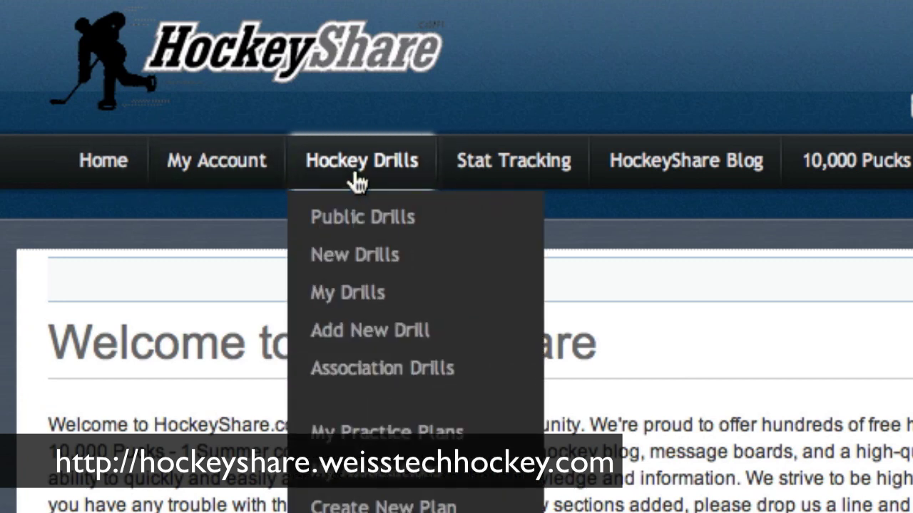
pyautogui.click(367, 335)
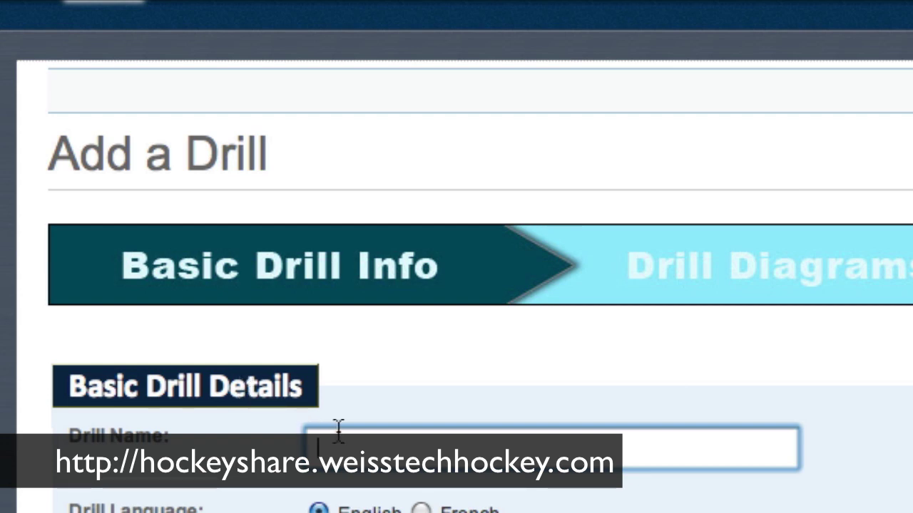
# - Enter 'Give and Go Shooting' as the drill name
pyautogui.click(360, 453)
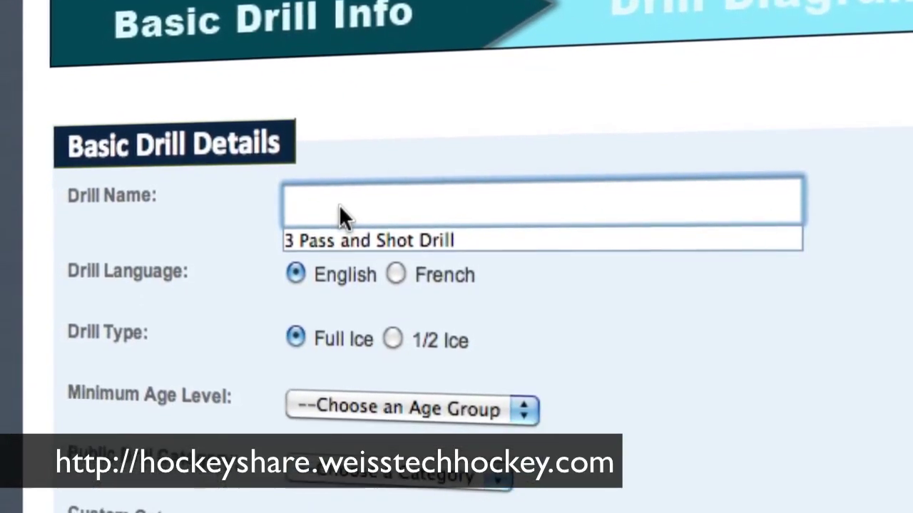
pyautogui.write('Give and ')
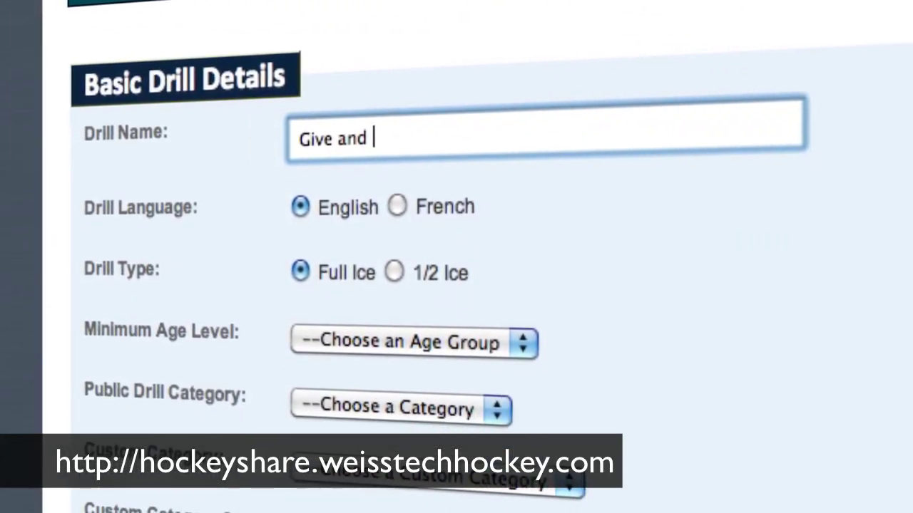
pyautogui.write('Go Shootin')
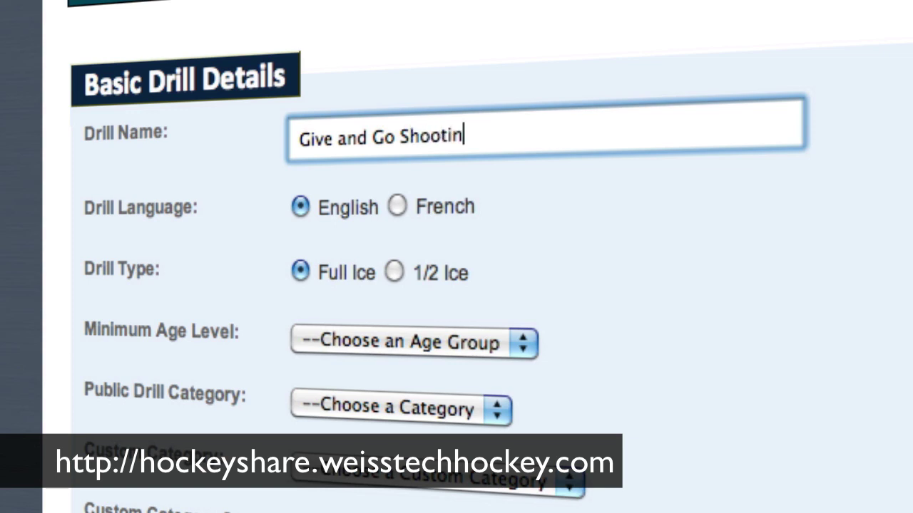
pyautogui.write('g')
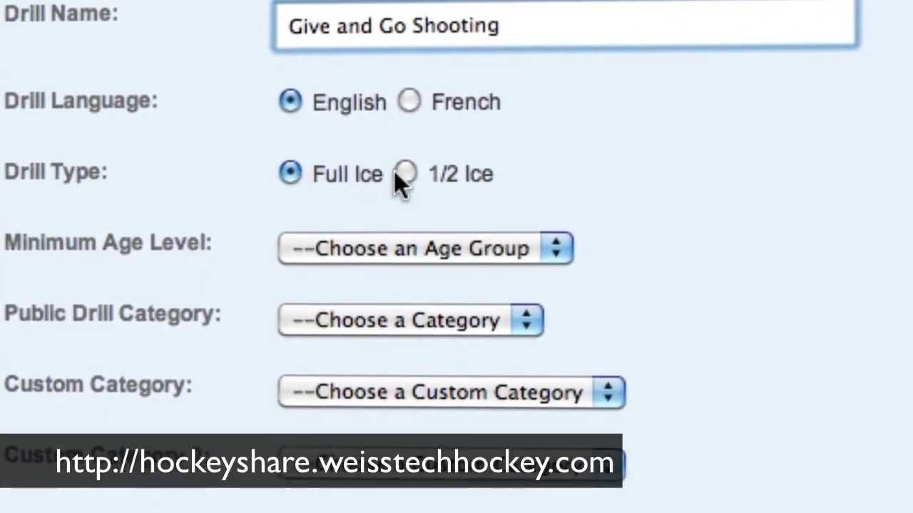
# - Make it a 1/2 Ice drill, minimum age Mites, public category Passing, no custom category
pyautogui.click(403, 174)
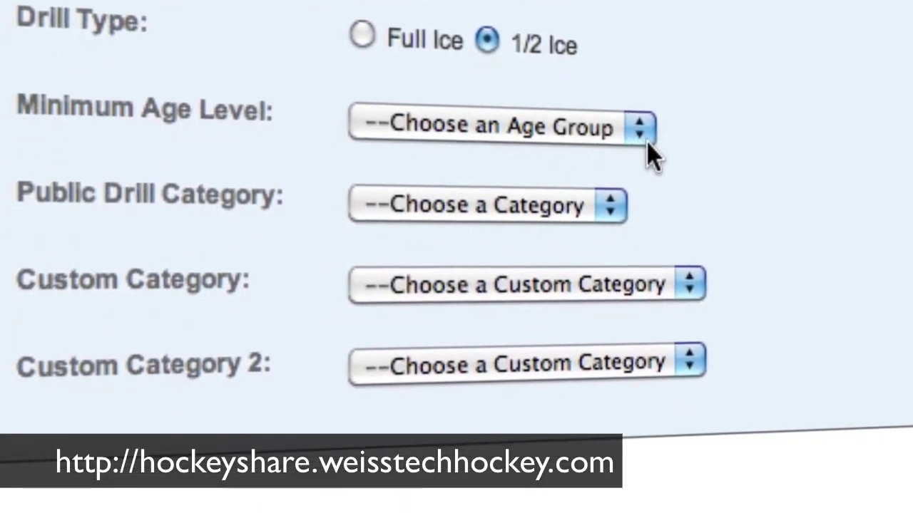
pyautogui.click(643, 132)
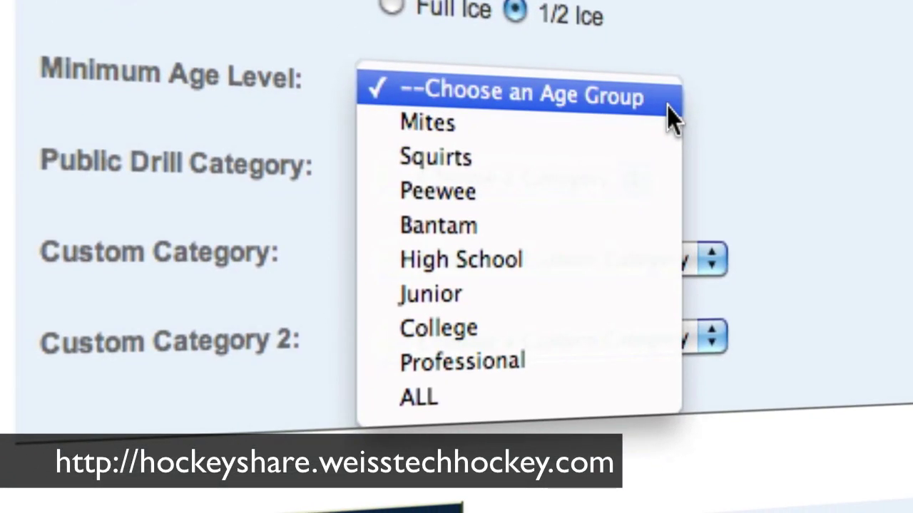
pyautogui.click(597, 134)
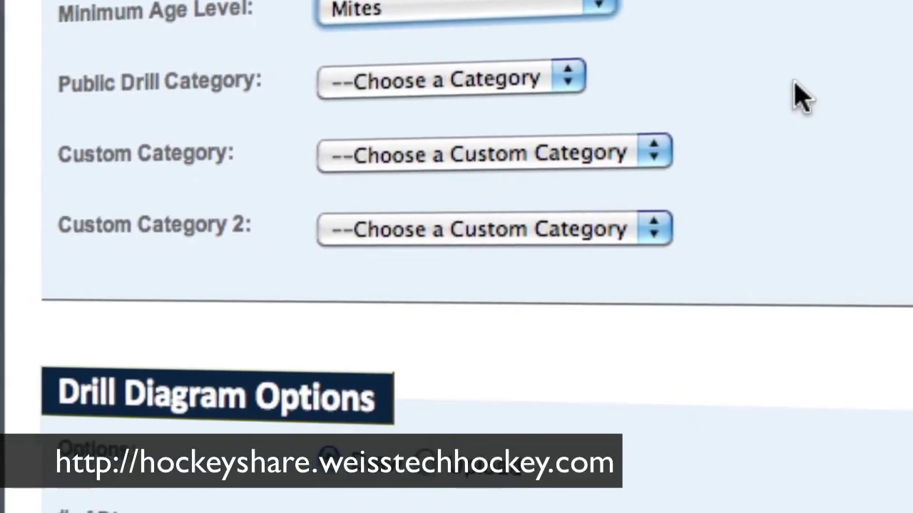
pyautogui.click(560, 71)
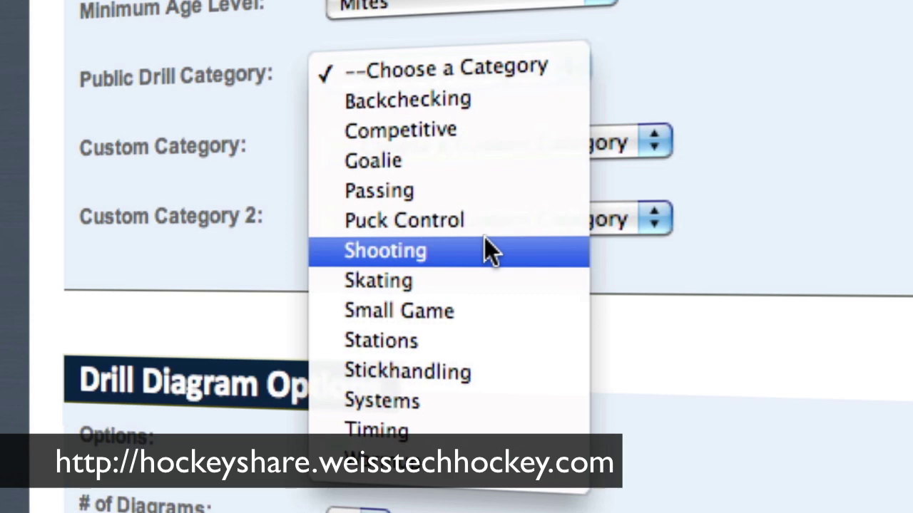
pyautogui.click(484, 191)
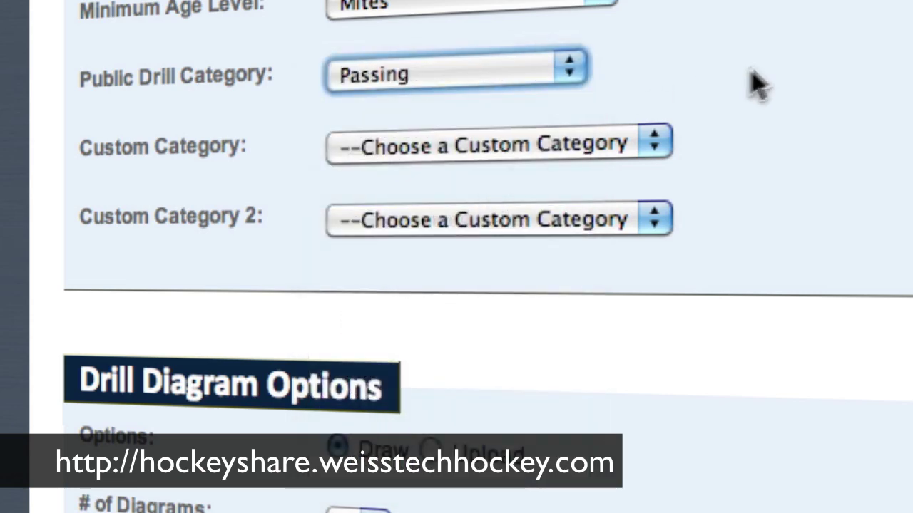
pyautogui.click(794, 71)
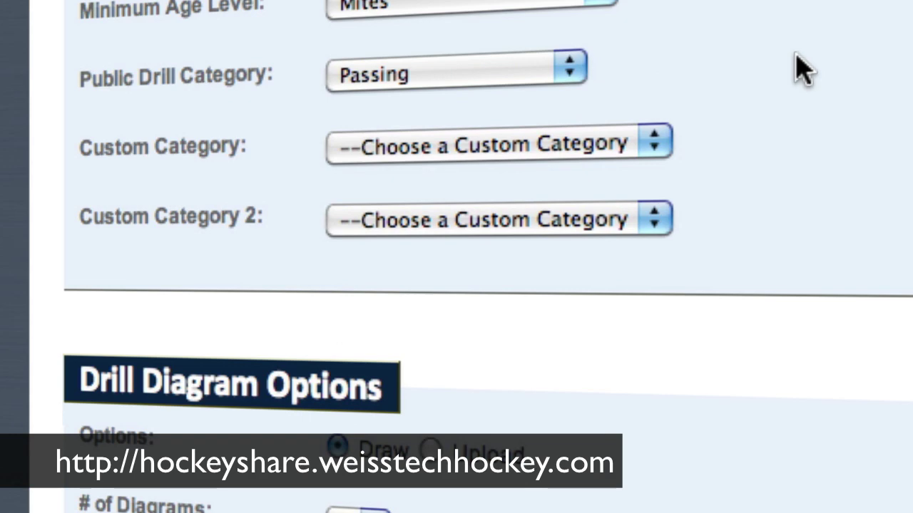
pyautogui.click(652, 139)
pyautogui.click(652, 139)
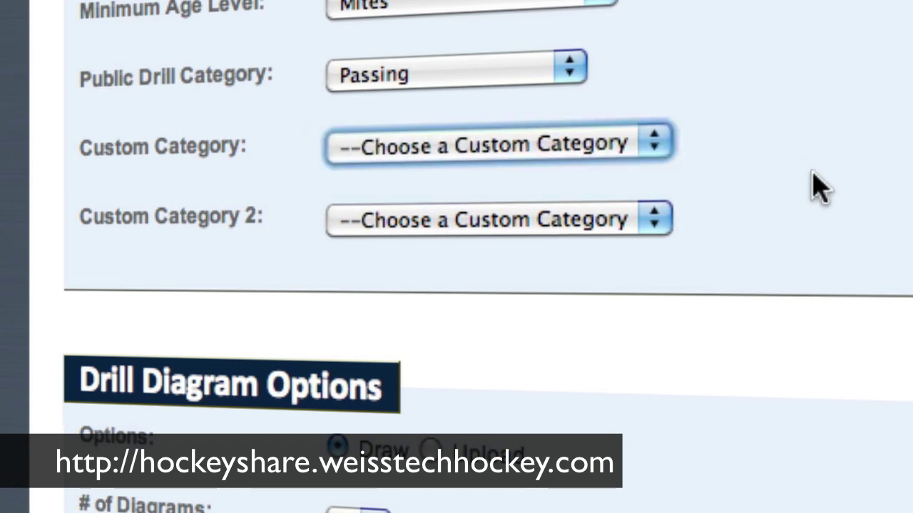
pyautogui.scroll(-5, 820, 187)
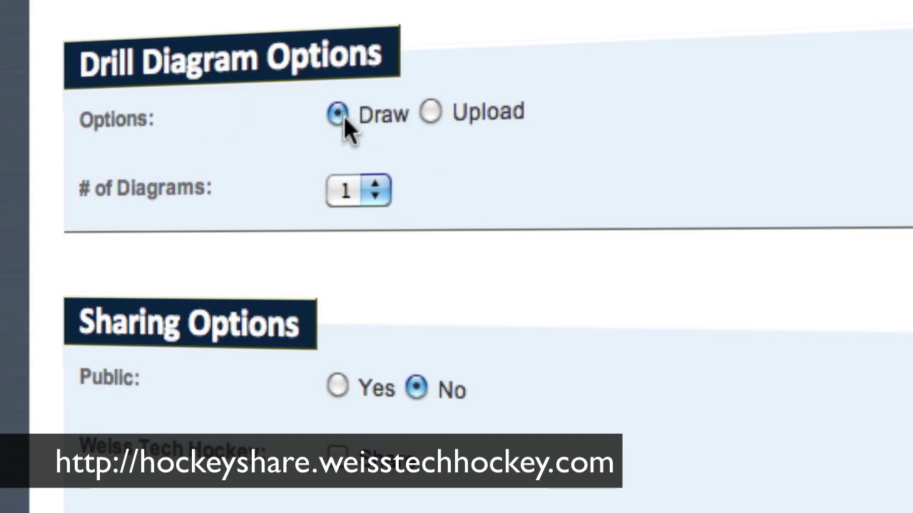
pyautogui.click(375, 193)
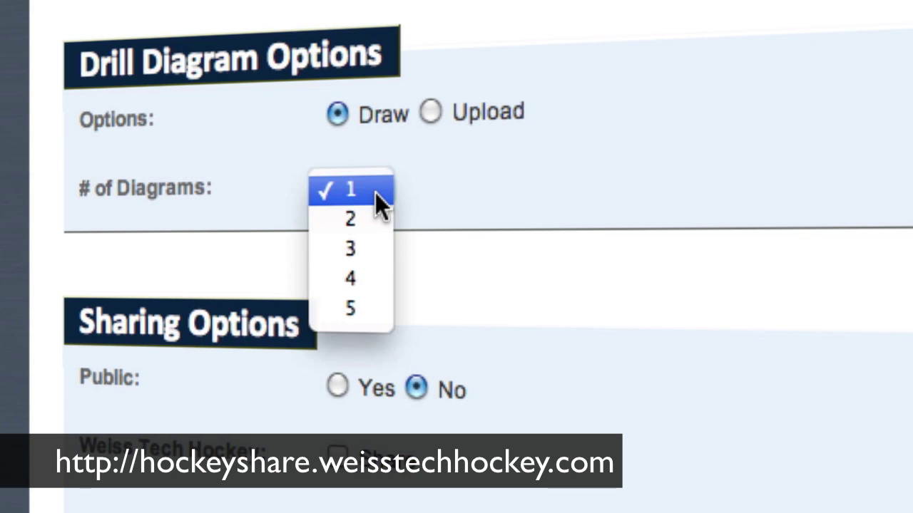
pyautogui.click(375, 192)
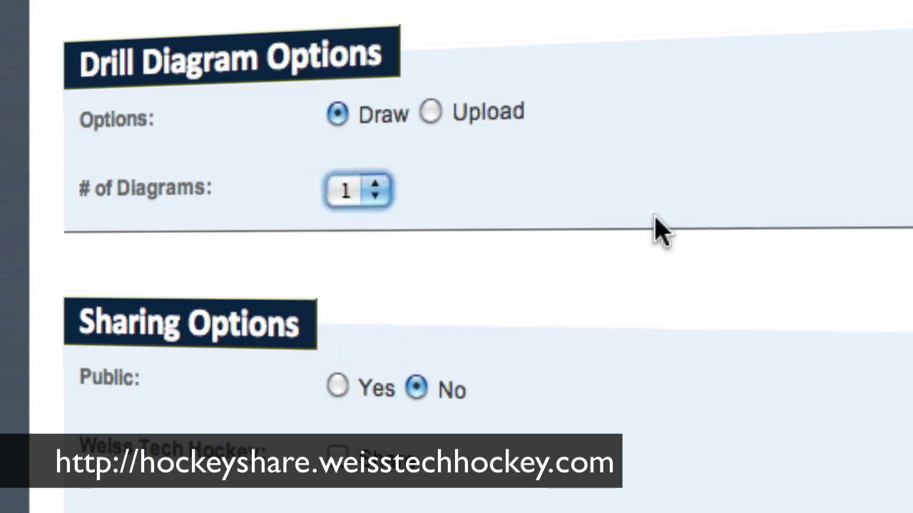
# - Set the drill to public, share it with Weiss Tech Hockey, and continue to diagrams
pyautogui.scroll(-3, 656, 420)
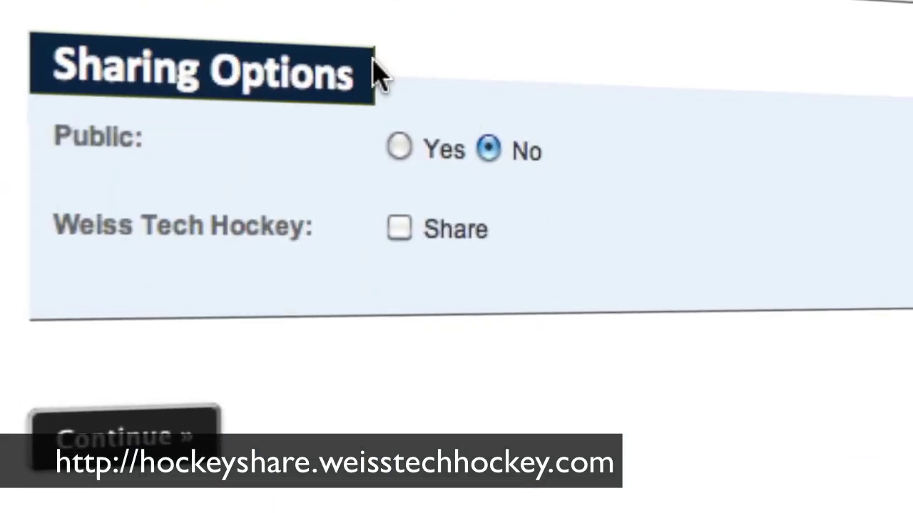
pyautogui.click(398, 148)
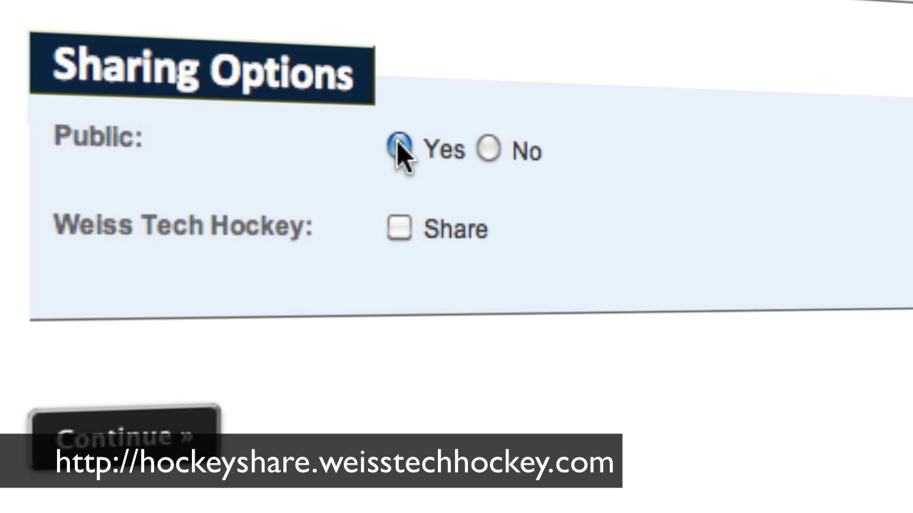
pyautogui.click(399, 225)
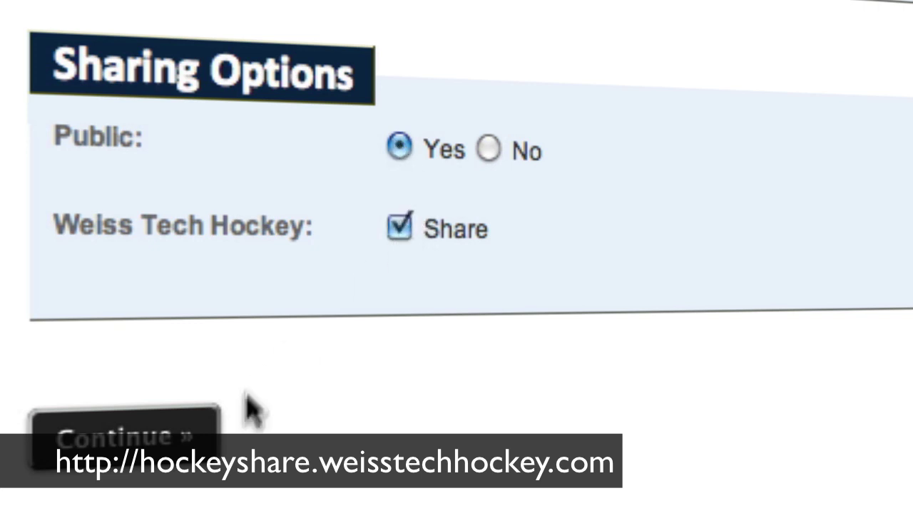
pyautogui.click(133, 446)
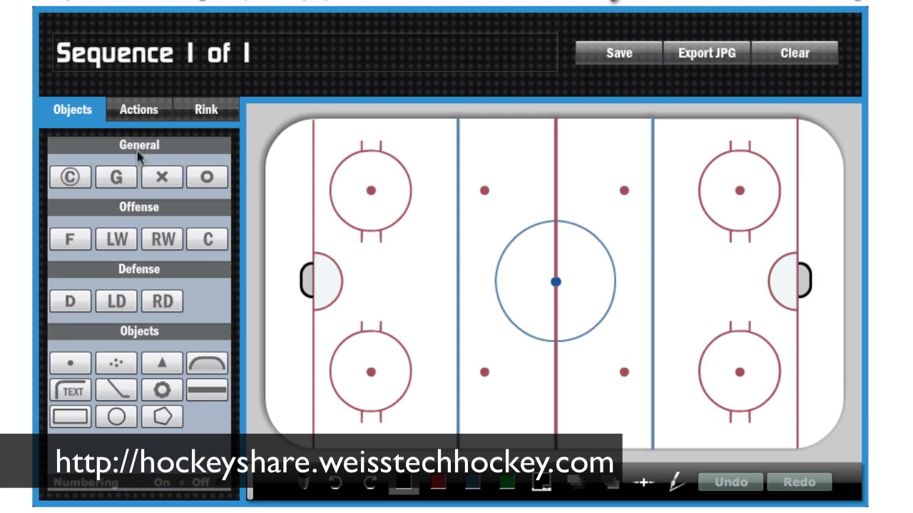
# - Place X players bottom-left, a captain on the lower-left faceoff dot, pucks and a pylon
pyautogui.moveTo(163, 180); pyautogui.dragTo(309, 429)
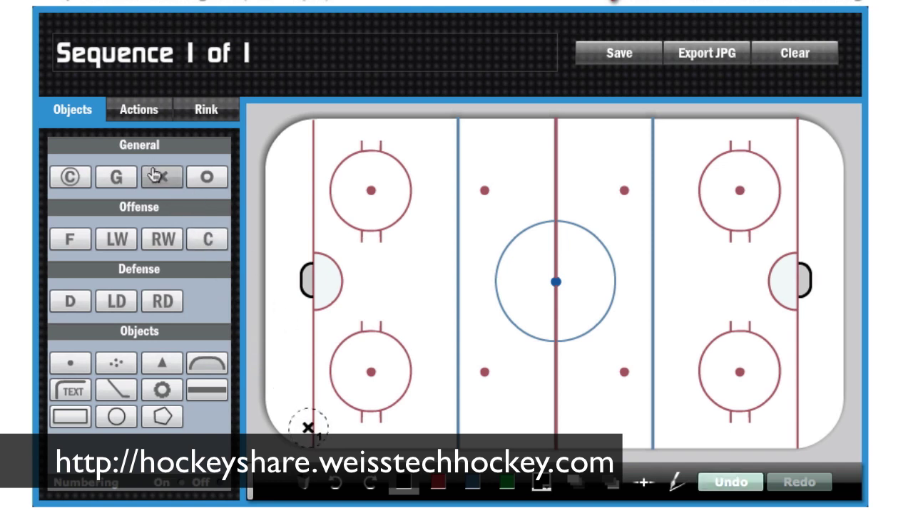
pyautogui.moveTo(161, 177); pyautogui.dragTo(281, 399)
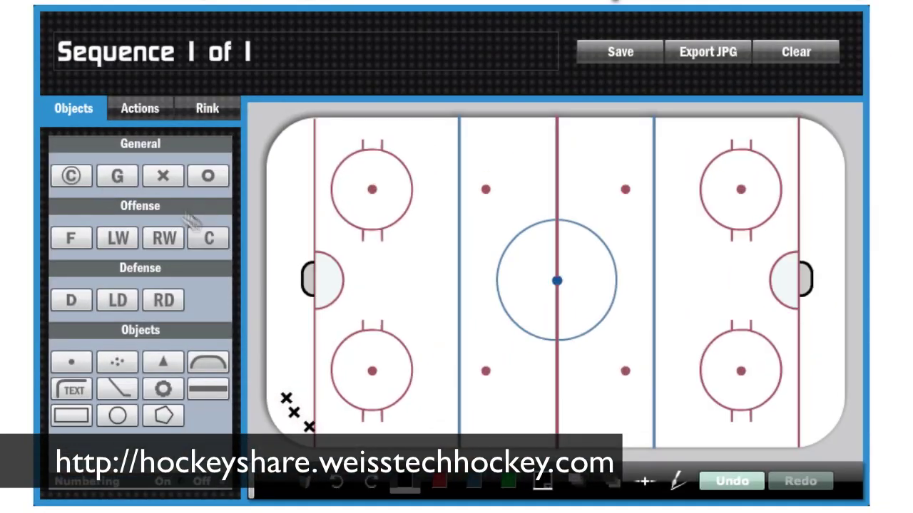
pyautogui.moveTo(71, 176); pyautogui.dragTo(378, 376)
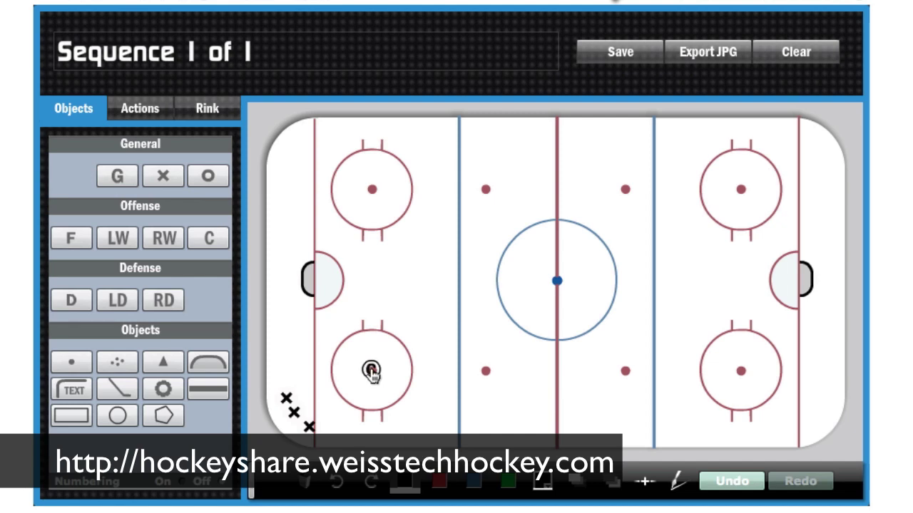
pyautogui.moveTo(372, 374); pyautogui.dragTo(371, 373)
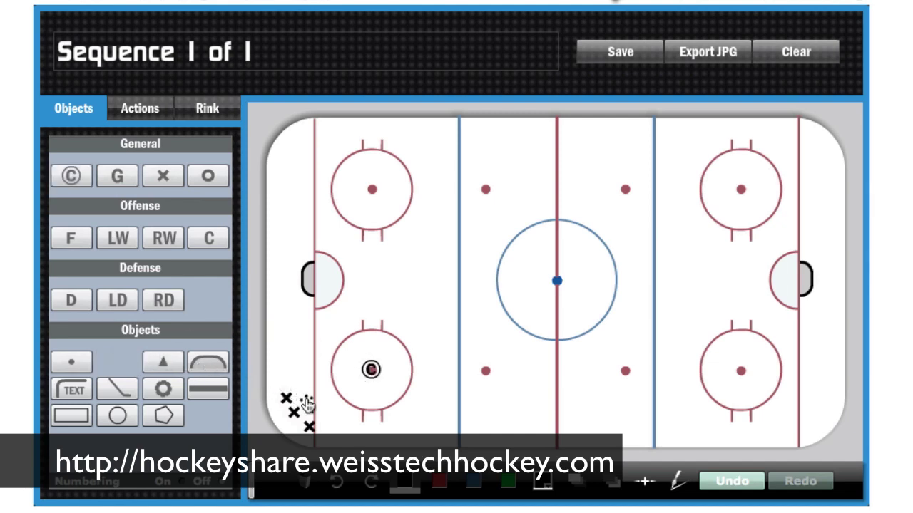
pyautogui.moveTo(307, 403); pyautogui.dragTo(306, 402)
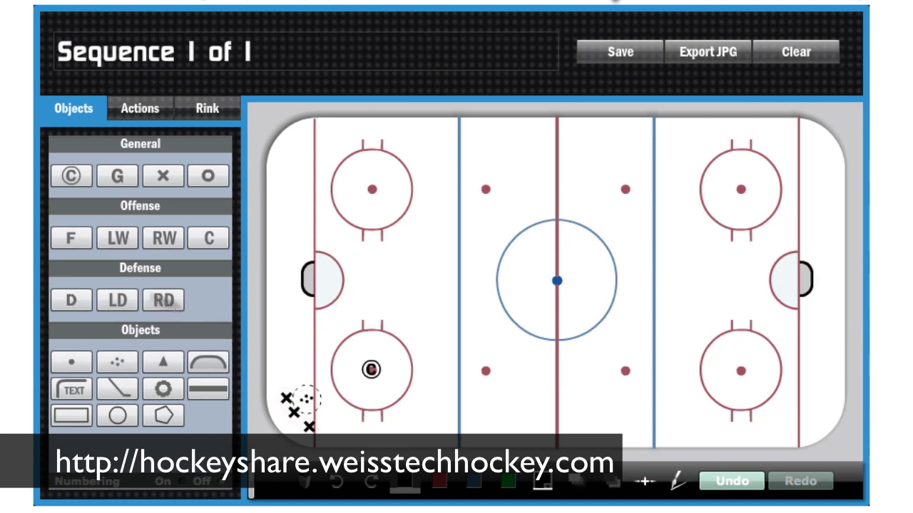
pyautogui.moveTo(165, 365); pyautogui.dragTo(485, 374)
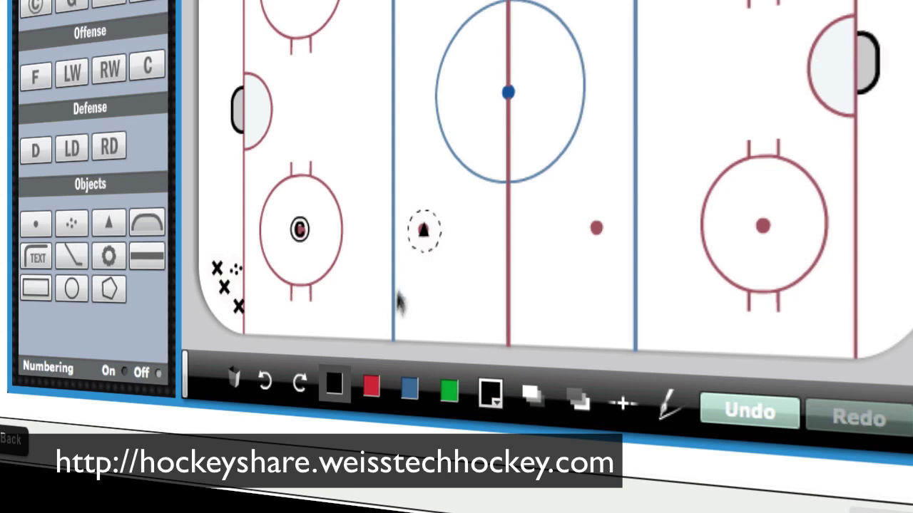
# - Recolour the selected pylon orange (FF6600) via the custom colour picker
pyautogui.click(372, 386)
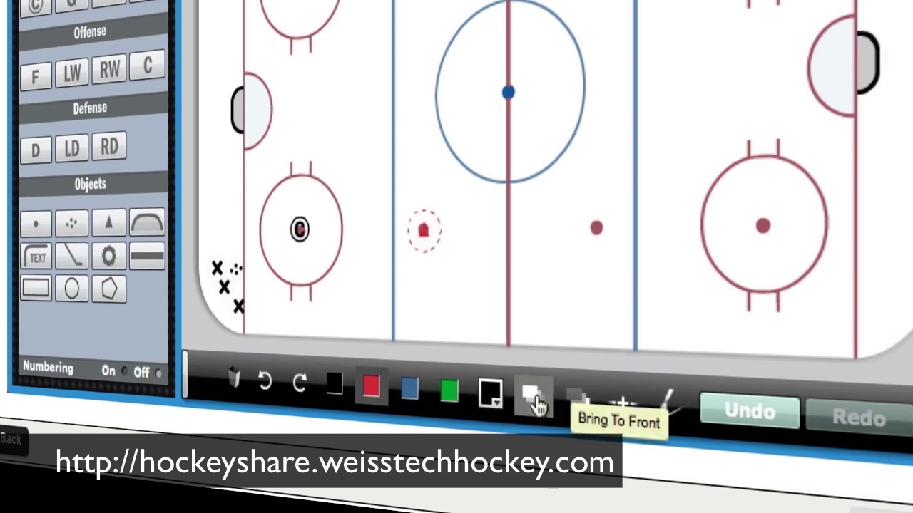
pyautogui.click(490, 396)
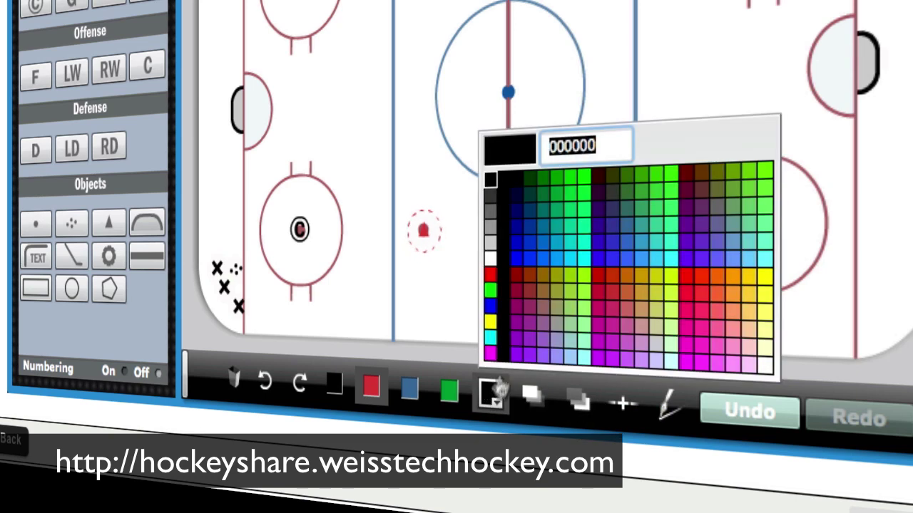
pyautogui.click(714, 274)
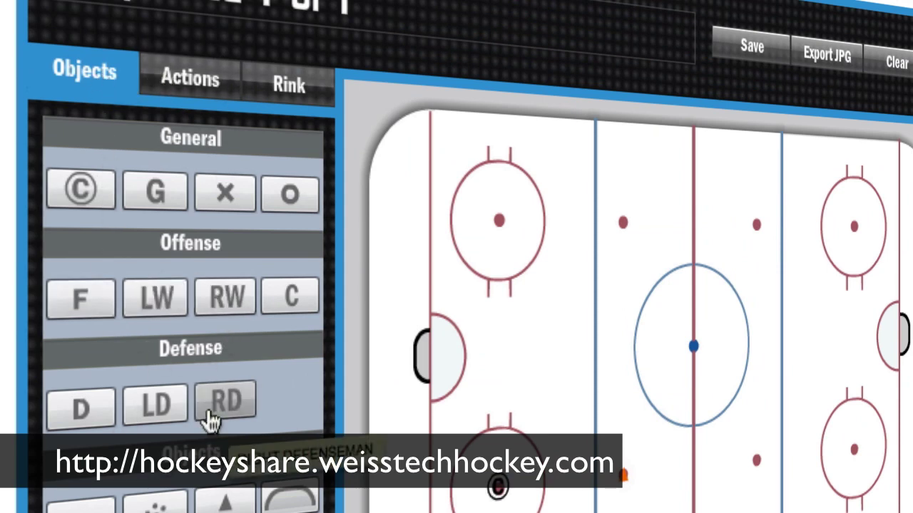
# - Draw a black dashed pass line from the X players to the C player
pyautogui.click(193, 98)
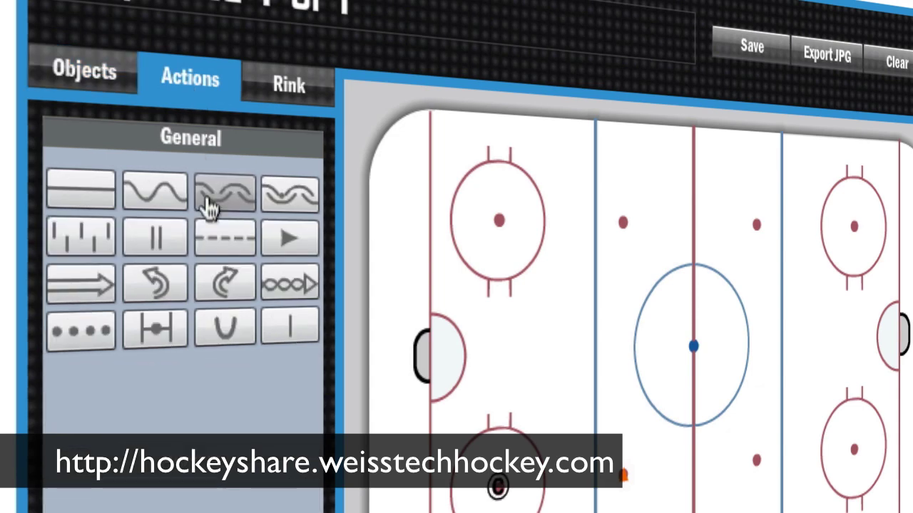
pyautogui.moveTo(221, 245); pyautogui.dragTo(179, 204)
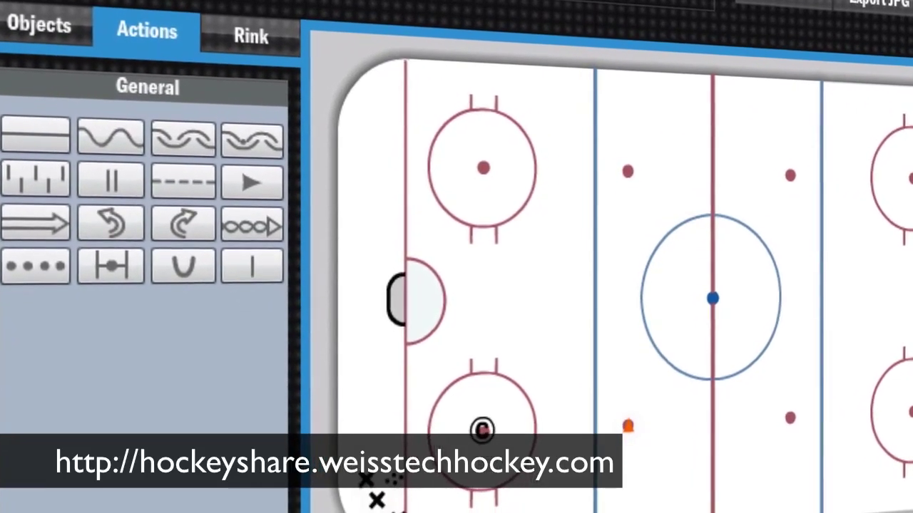
pyautogui.moveTo(171, 173); pyautogui.dragTo(144, 141)
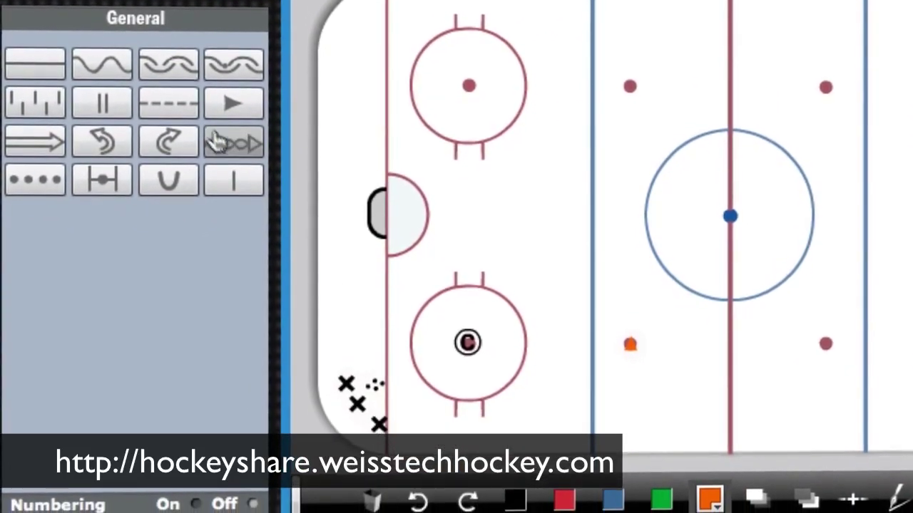
pyautogui.moveTo(169, 108); pyautogui.dragTo(402, 414)
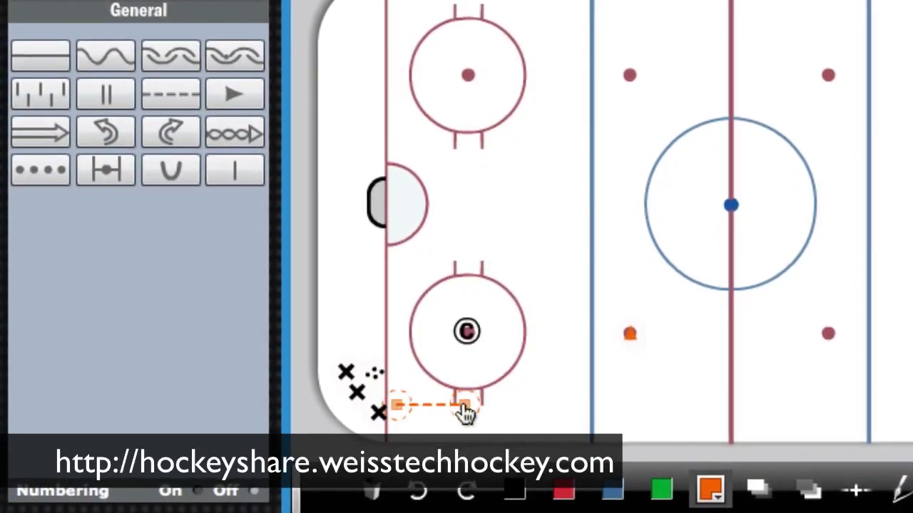
pyautogui.moveTo(464, 412); pyautogui.dragTo(467, 373)
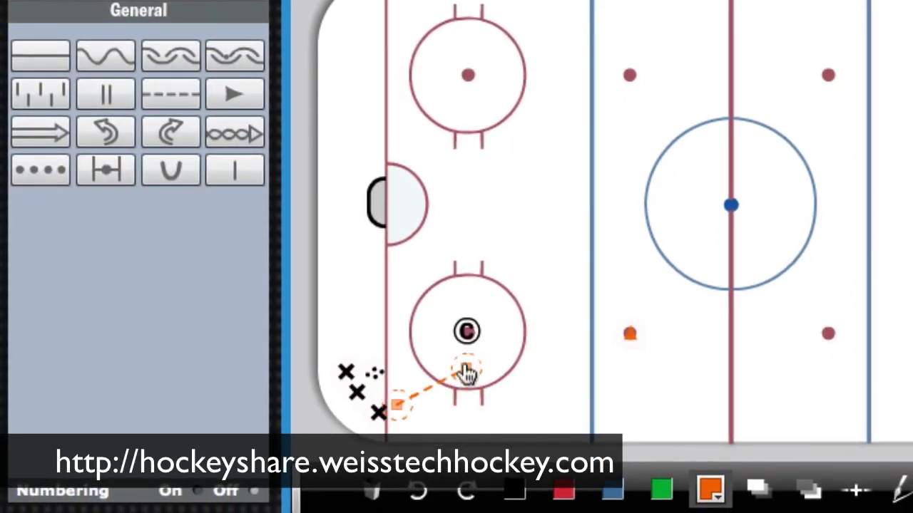
pyautogui.click(513, 492)
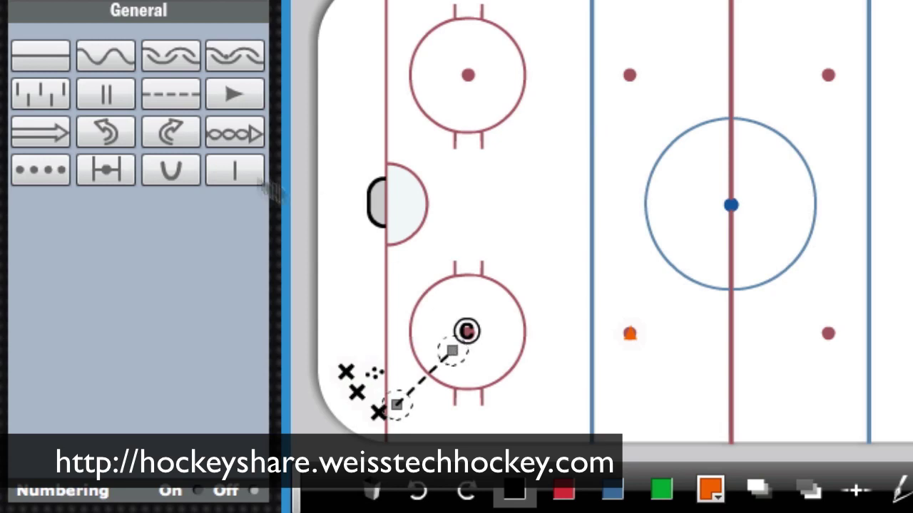
# - Add a second pass from C toward the corner, with arrowheads on both passes
pyautogui.moveTo(165, 105); pyautogui.dragTo(485, 372)
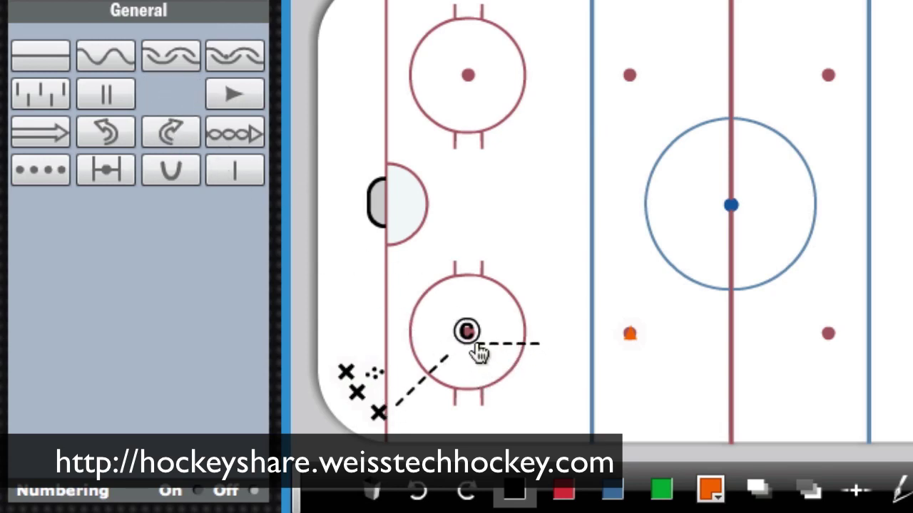
pyautogui.moveTo(476, 350); pyautogui.dragTo(476, 350)
pyautogui.moveTo(542, 345); pyautogui.dragTo(529, 407)
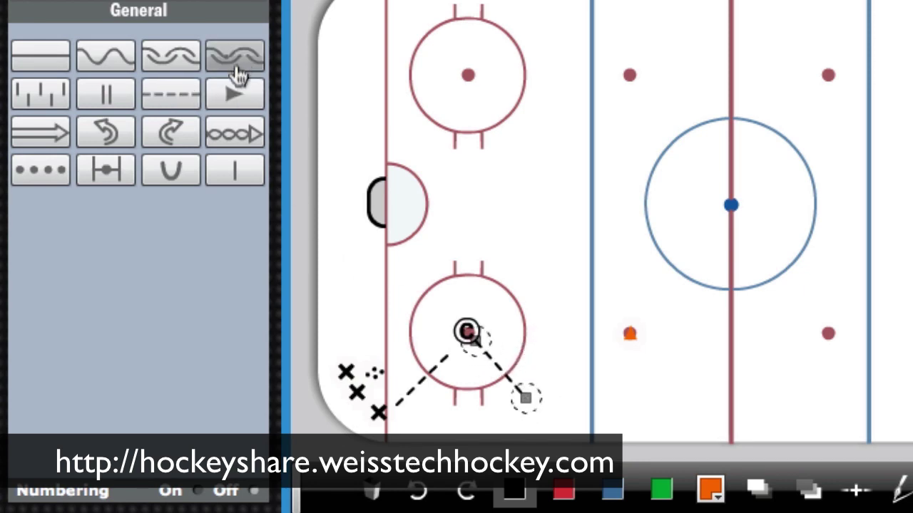
pyautogui.moveTo(233, 91); pyautogui.dragTo(456, 357)
pyautogui.moveTo(245, 102); pyautogui.dragTo(527, 403)
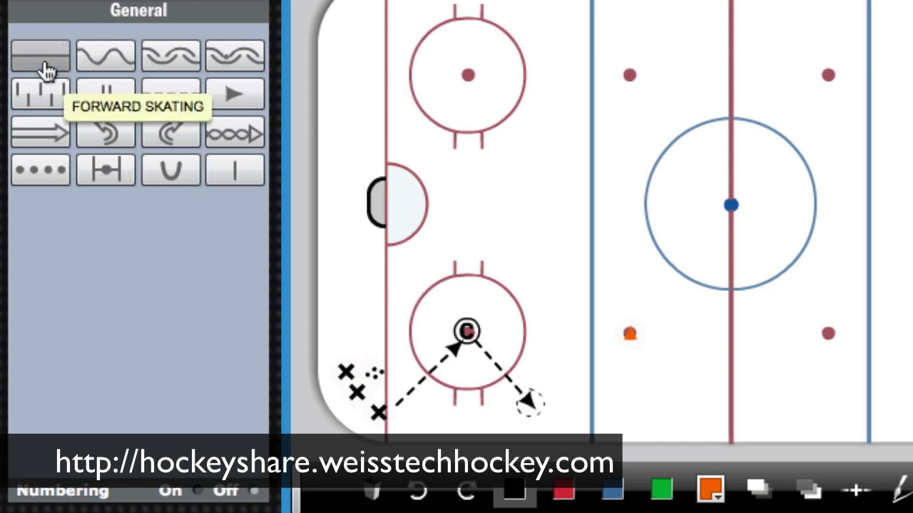
# - Draw an arrowed forward-skating line along the bottom from the X players
pyautogui.moveTo(44, 64); pyautogui.dragTo(397, 420)
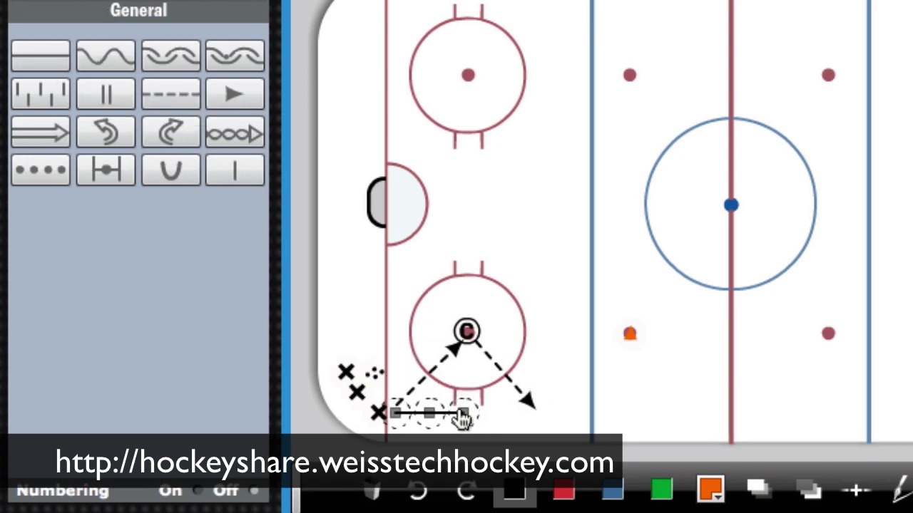
pyautogui.moveTo(462, 415); pyautogui.dragTo(513, 415)
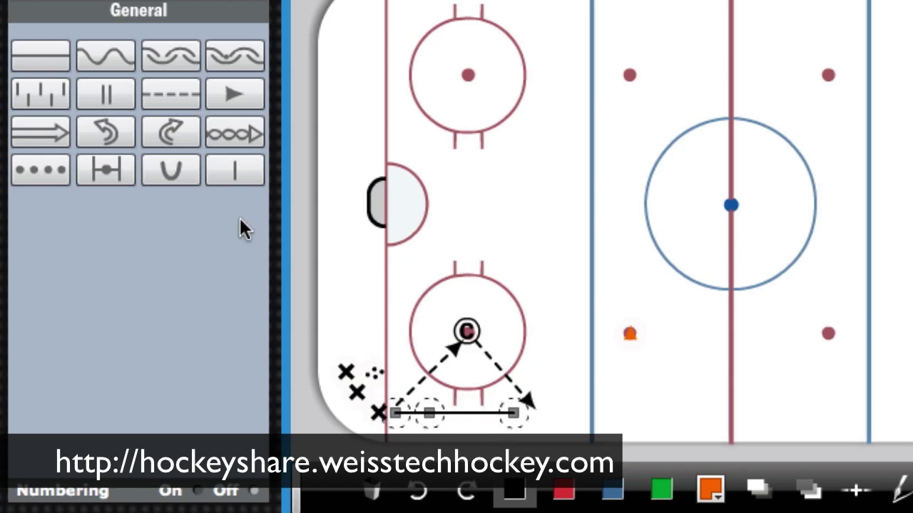
pyautogui.moveTo(235, 90); pyautogui.dragTo(527, 422)
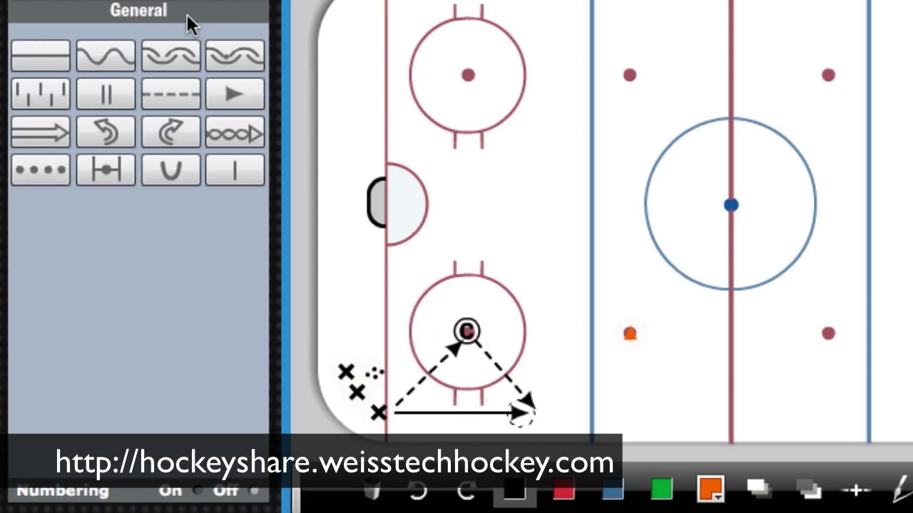
# - Draw an arrowed wavy puck-carrying route around the orange pylon
pyautogui.moveTo(91, 54); pyautogui.dragTo(549, 411)
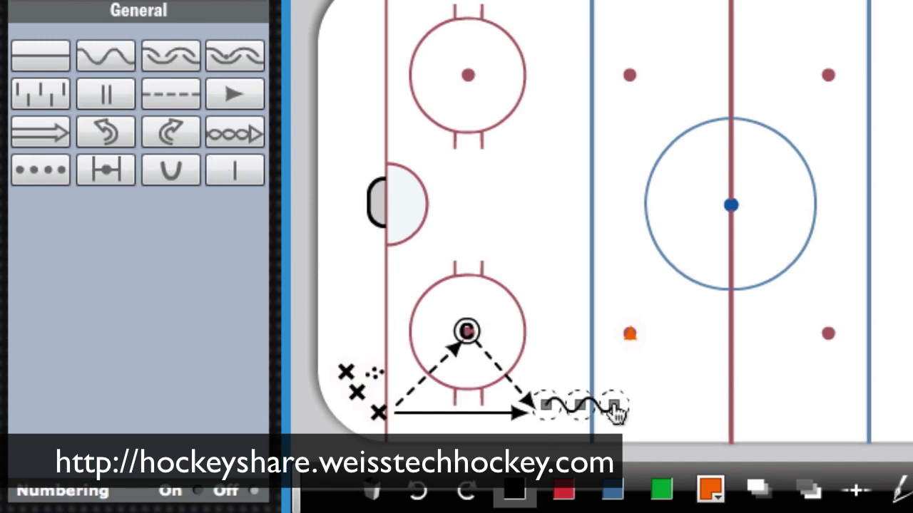
pyautogui.moveTo(615, 405)
pyautogui.mouseDown()
pyautogui.moveTo(640, 321)
pyautogui.moveTo(597, 301)
pyautogui.moveTo(542, 238)
pyautogui.mouseUp()
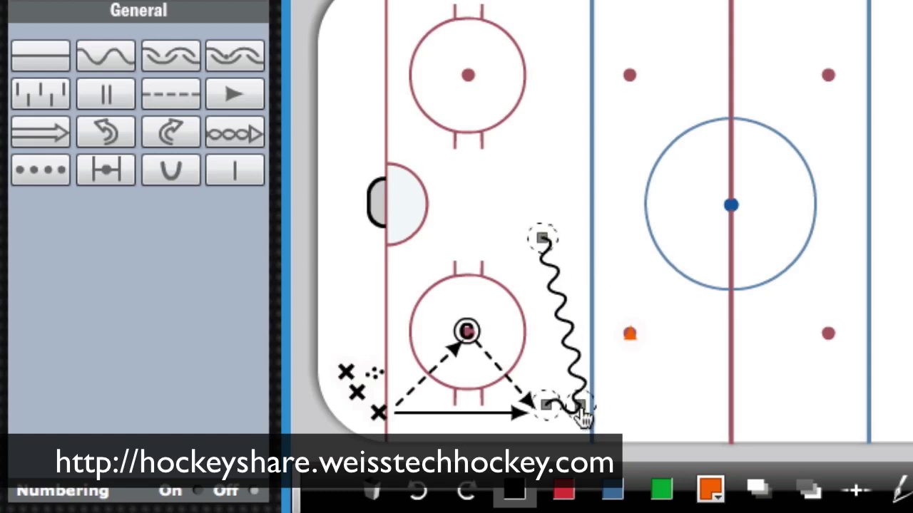
pyautogui.moveTo(582, 417); pyautogui.dragTo(657, 347)
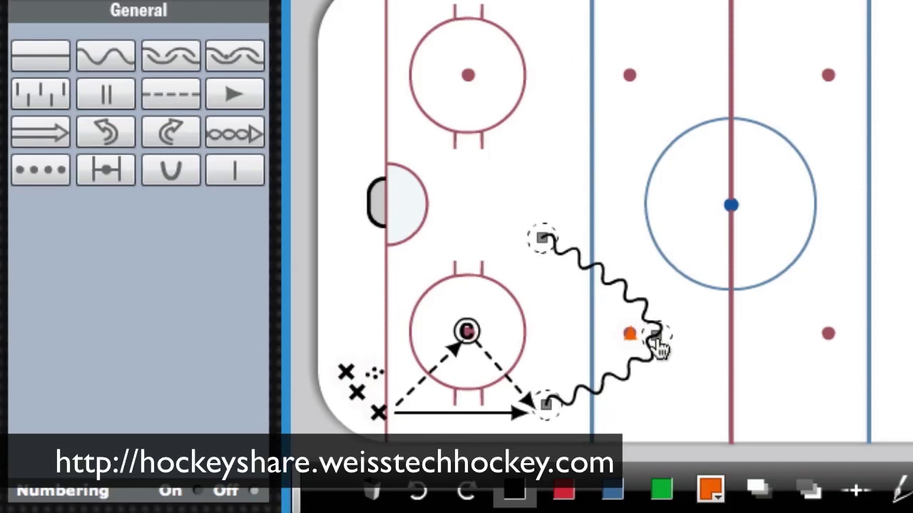
pyautogui.moveTo(544, 240); pyautogui.dragTo(488, 243)
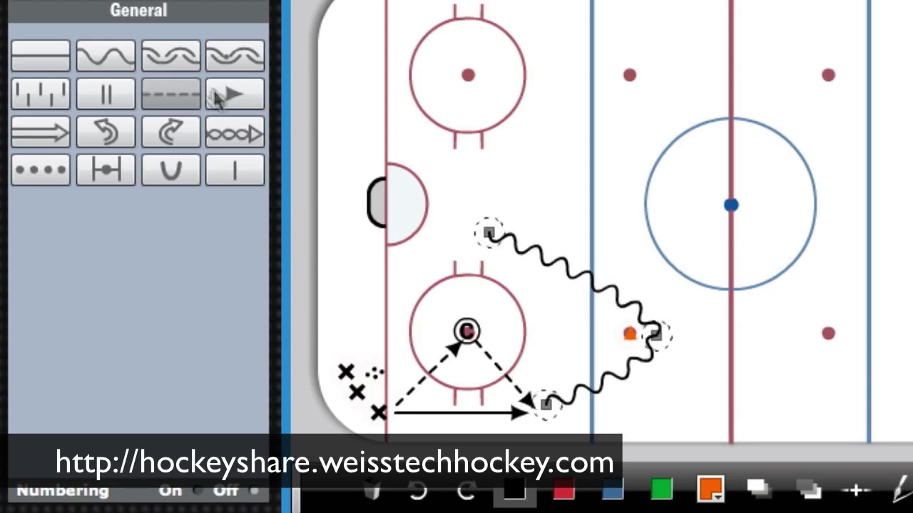
pyautogui.moveTo(233, 94); pyautogui.dragTo(499, 239)
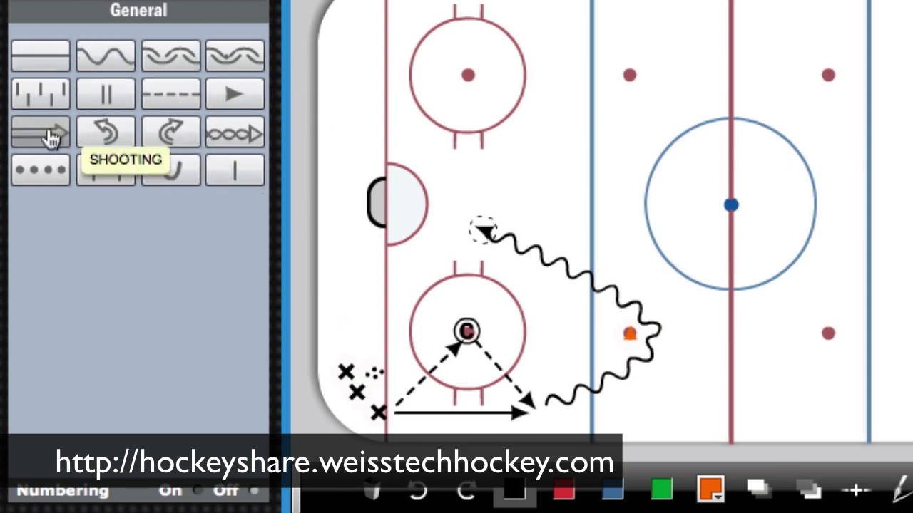
# - Add a shot arrow into the net and a straight line beside it
pyautogui.moveTo(43, 133); pyautogui.dragTo(471, 230)
pyautogui.moveTo(536, 226); pyautogui.dragTo(405, 212)
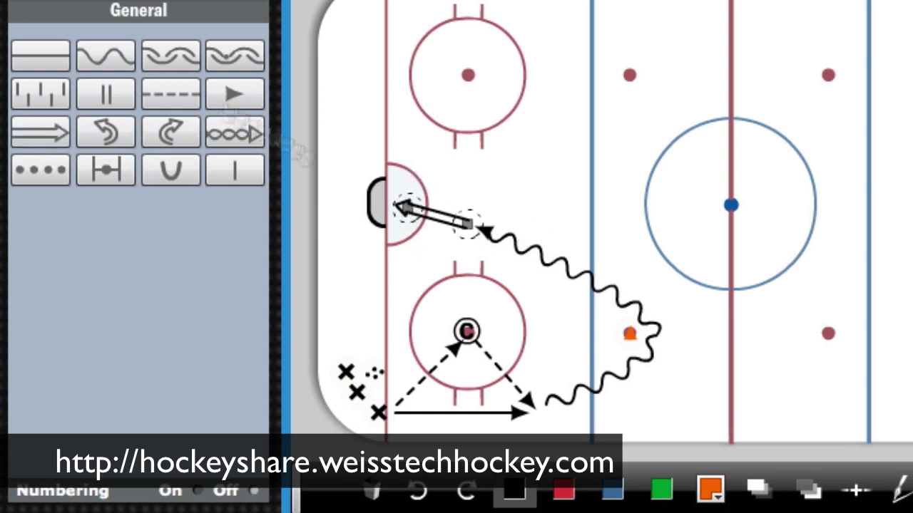
pyautogui.moveTo(32, 54); pyautogui.dragTo(271, 110)
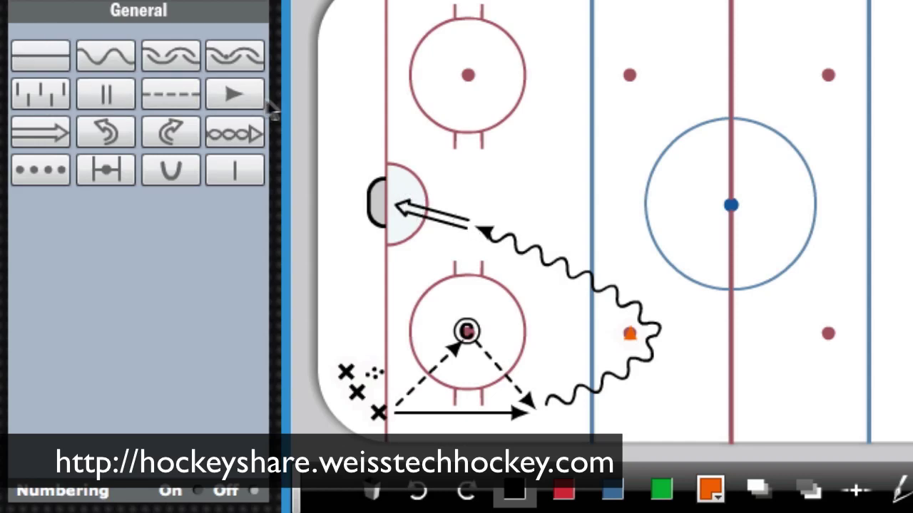
pyautogui.moveTo(49, 71); pyautogui.dragTo(478, 216)
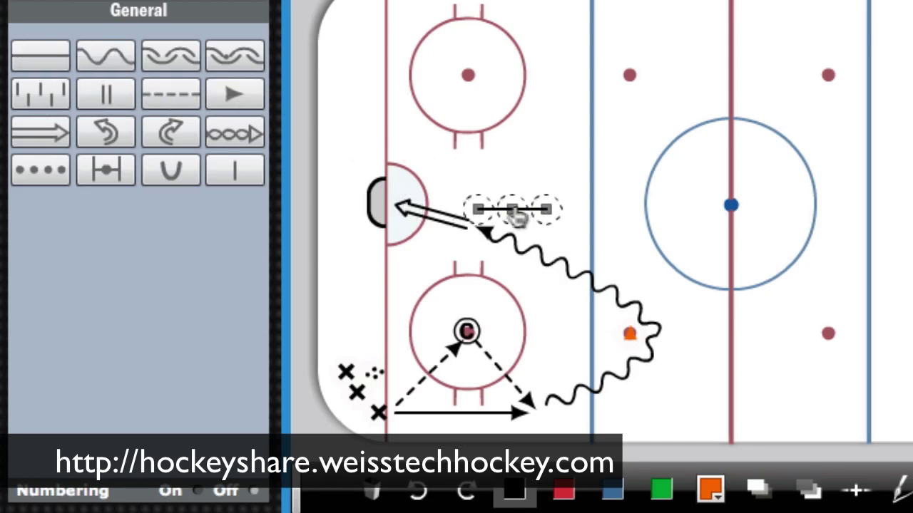
# - Stretch the short line to the top-left corner, curve it, and add an arrowhead
pyautogui.click(412, 500)
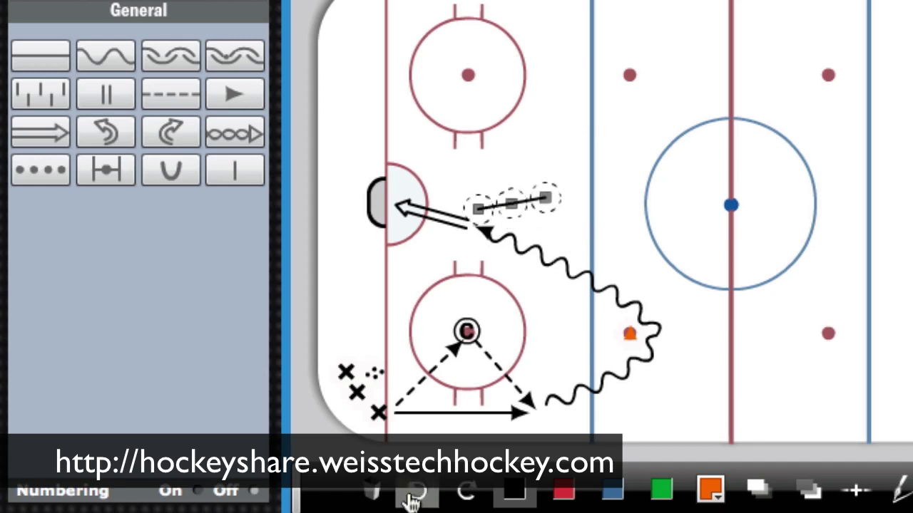
pyautogui.click(412, 499)
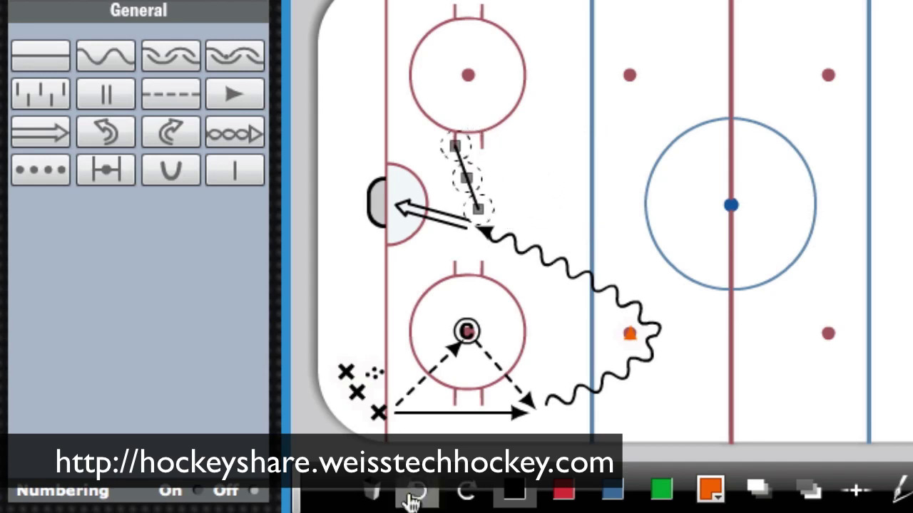
pyautogui.click(412, 499)
pyautogui.click(412, 499)
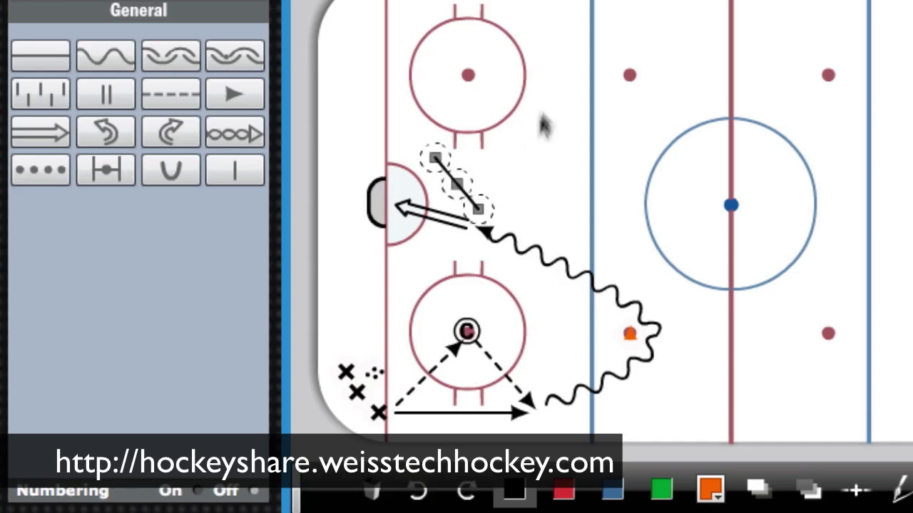
pyautogui.moveTo(435, 157); pyautogui.dragTo(361, 11)
pyautogui.moveTo(456, 184); pyautogui.dragTo(401, 146)
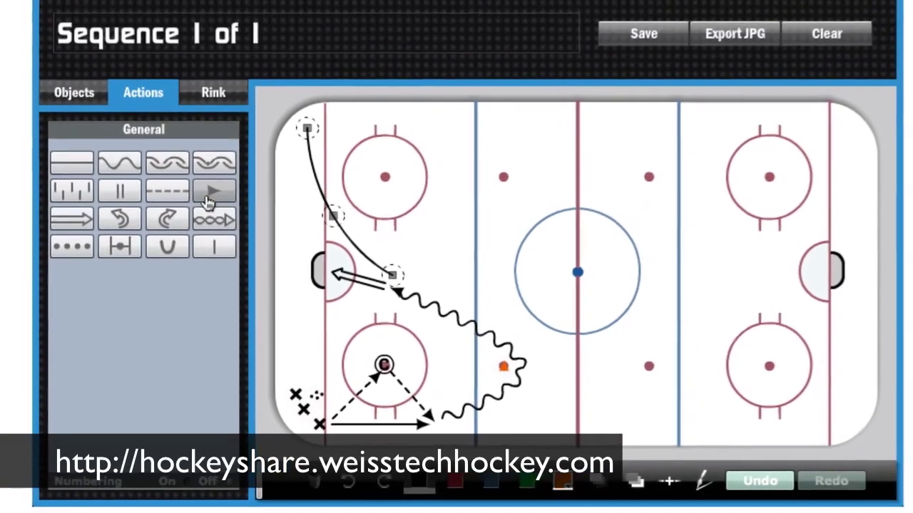
pyautogui.click(289, 116)
pyautogui.click(300, 139)
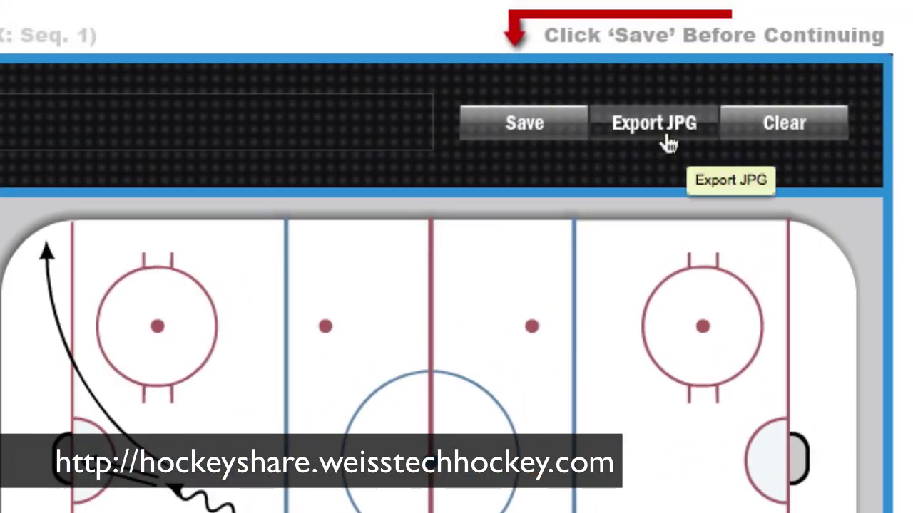
# - Save the drill diagram, dismiss the confirmation, and proceed to the Description step
pyautogui.click(549, 129)
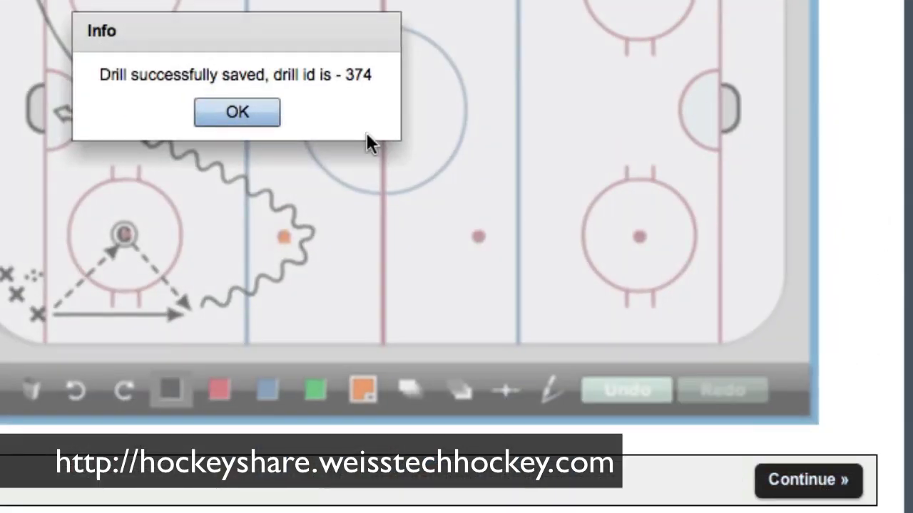
pyautogui.click(242, 109)
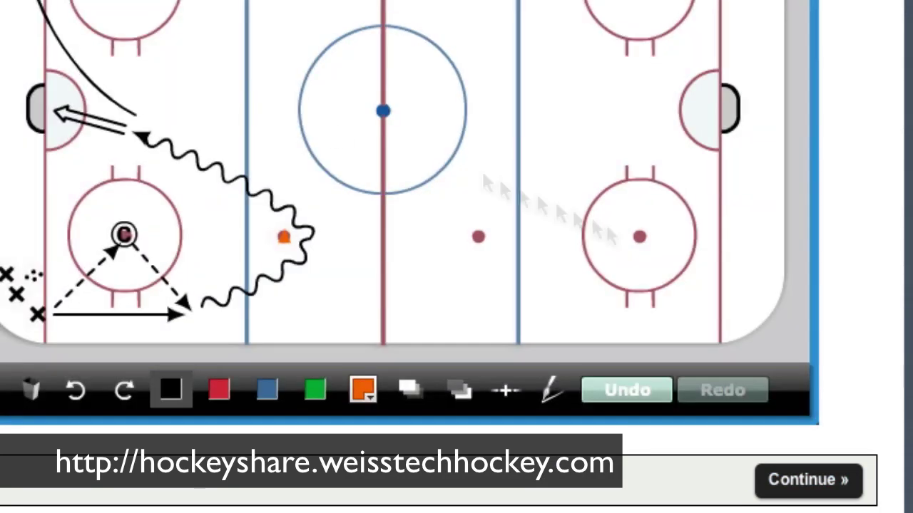
pyautogui.click(831, 485)
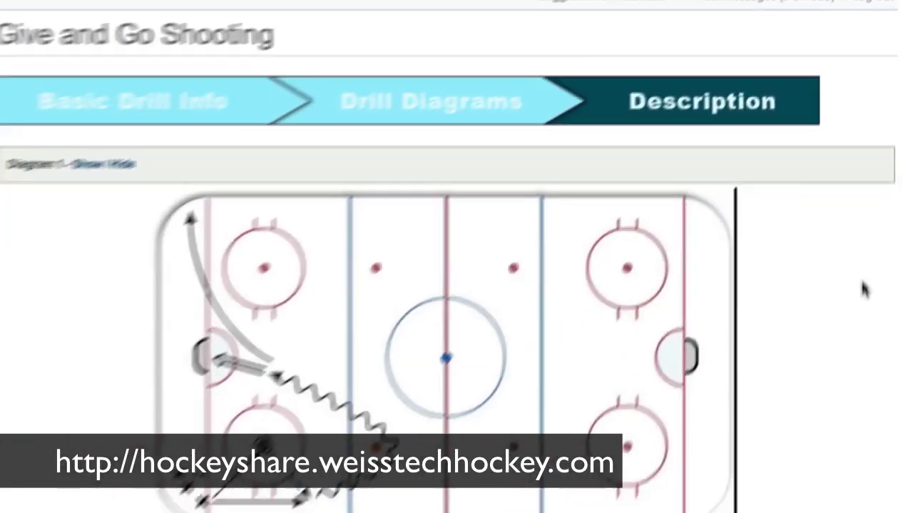
# - Scroll through the Key Points, Description and Notes fields of the Description step
pyautogui.scroll(-5, 841, 203)
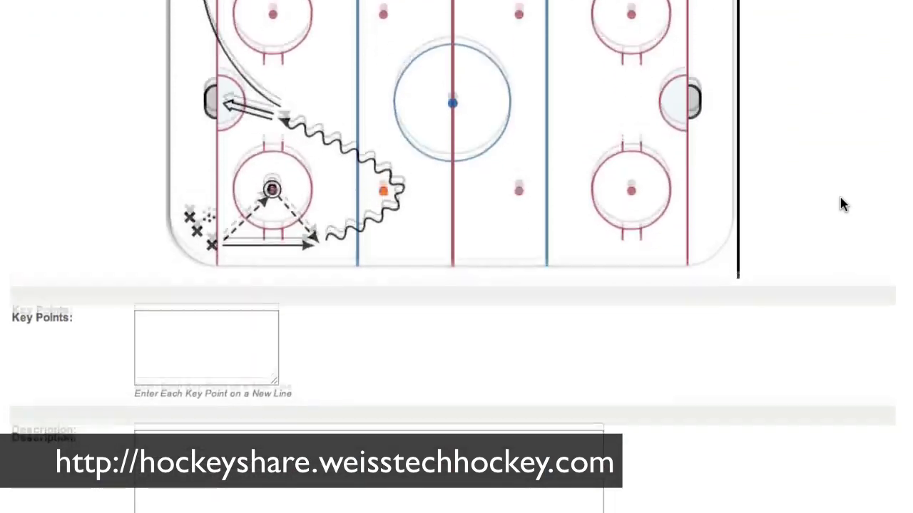
pyautogui.scroll(1, 840, 199)
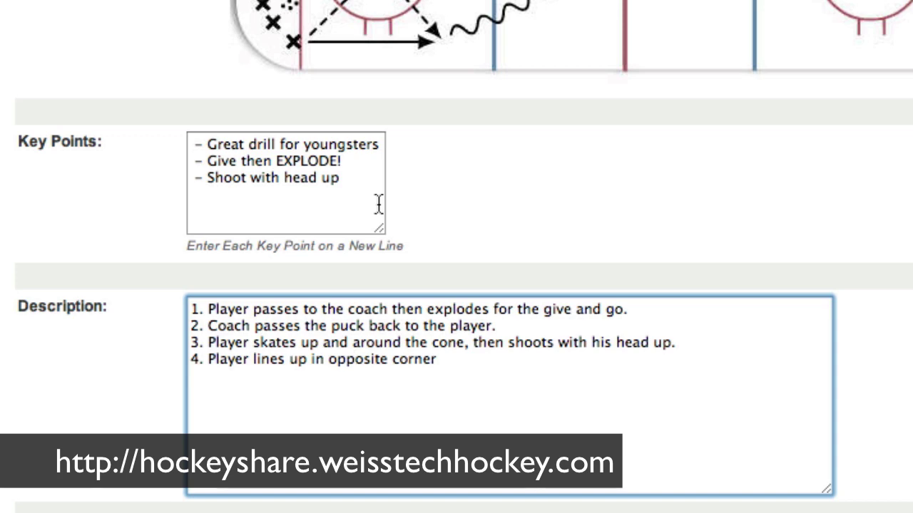
pyautogui.scroll(-2, 335, 346)
pyautogui.scroll(-1, 340, 349)
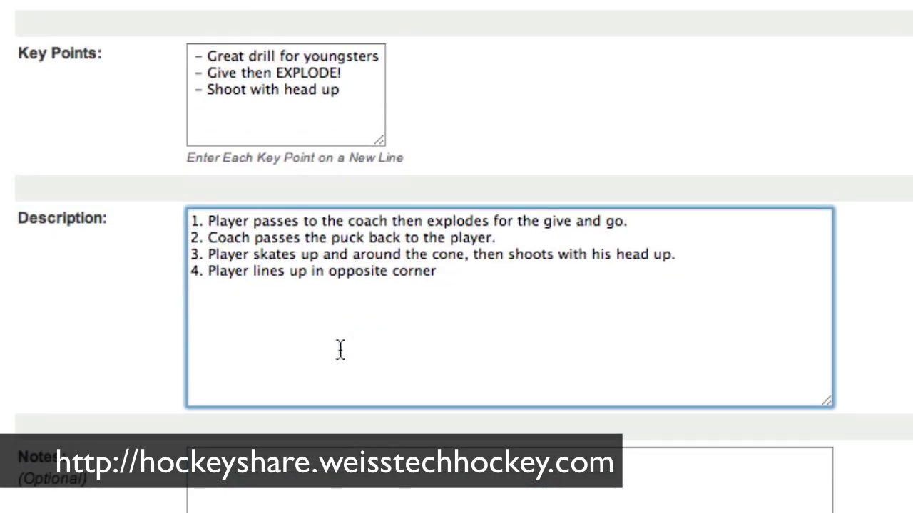
pyautogui.scroll(-5, 377, 348)
pyautogui.scroll(-6, 326, 204)
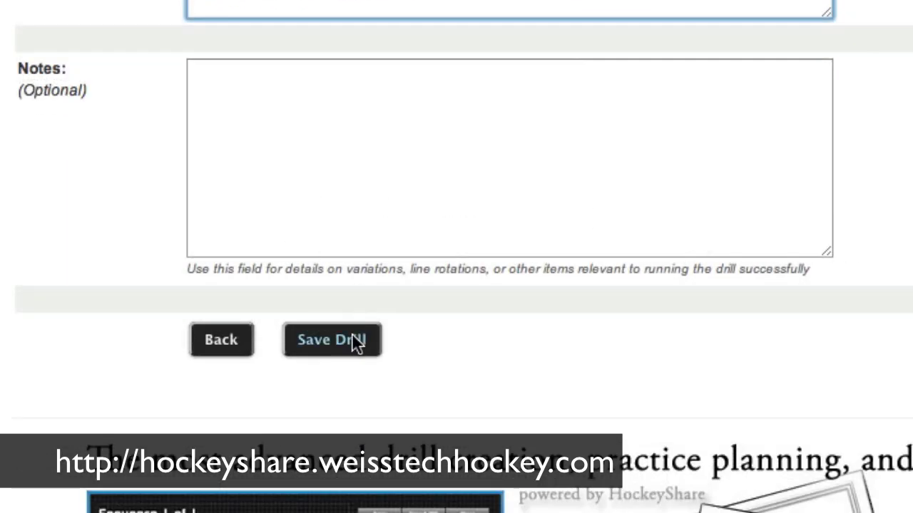
# - Save the Give and Go Shooting drill and review its diagram, key points, description and statistics
pyautogui.click(353, 342)
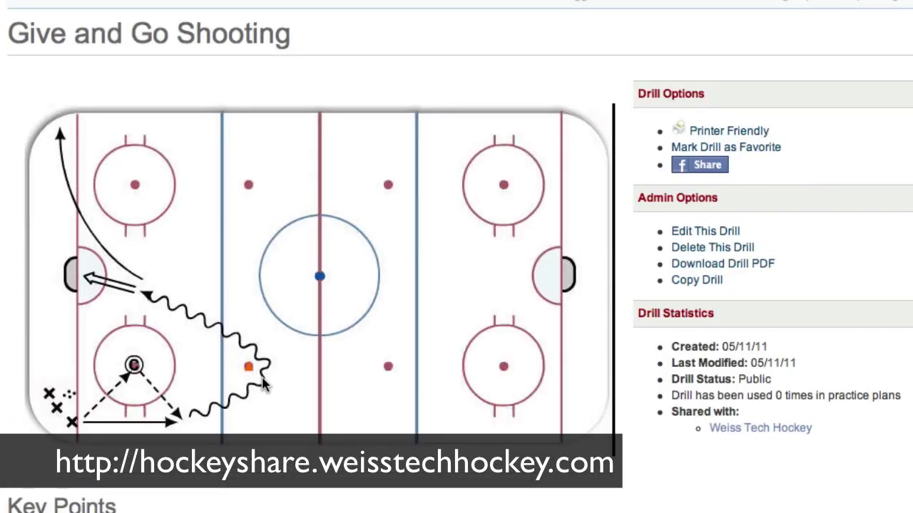
pyautogui.scroll(-5, 632, 228)
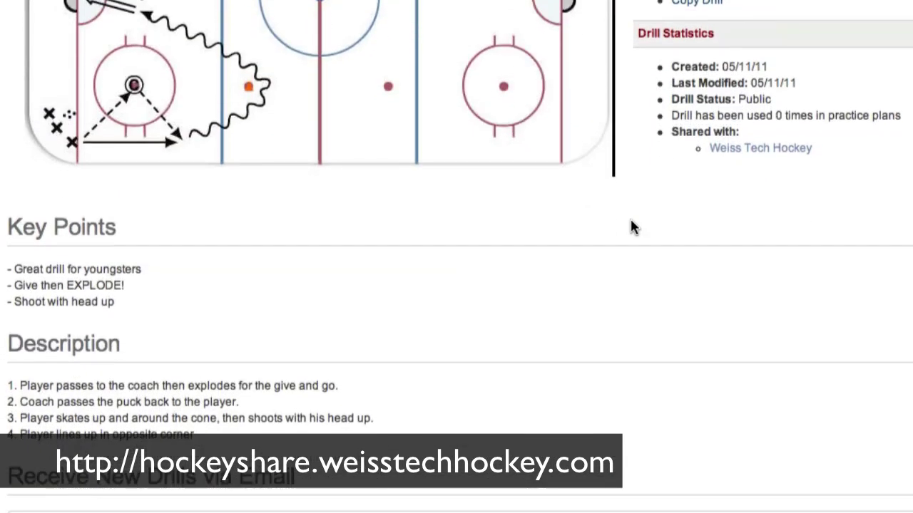
pyautogui.scroll(-2, 633, 228)
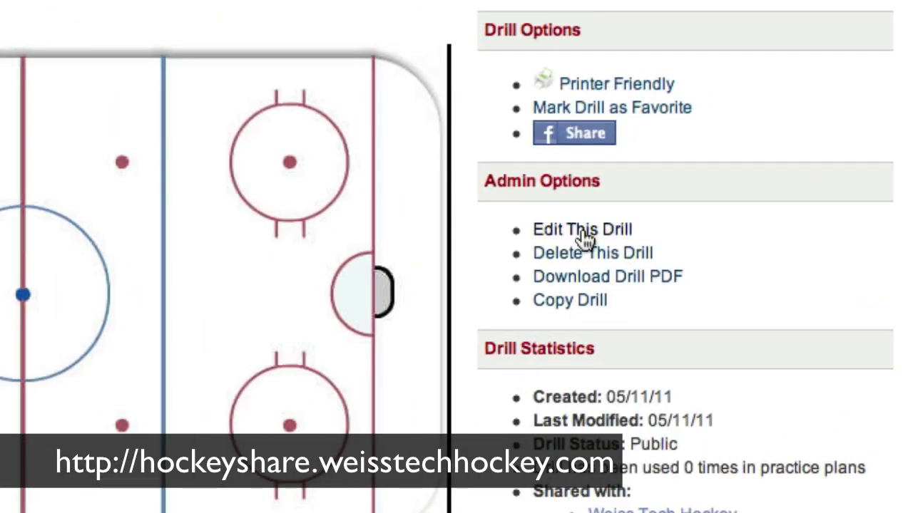
pyautogui.scroll(-2, 700, 249)
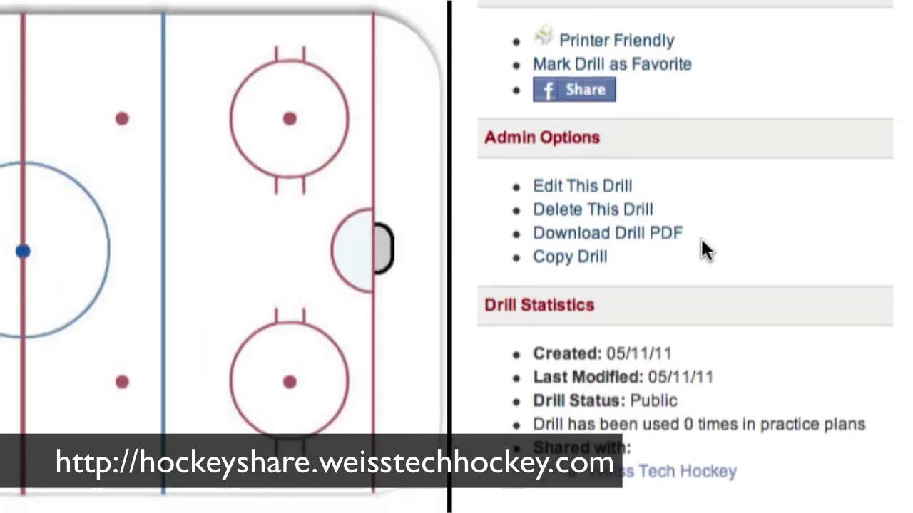
pyautogui.scroll(1, 700, 250)
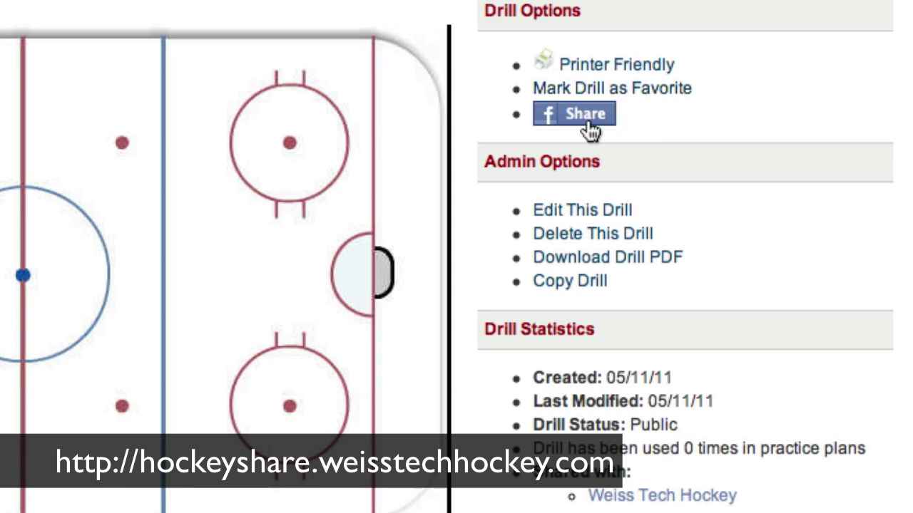
pyautogui.scroll(-3, 715, 238)
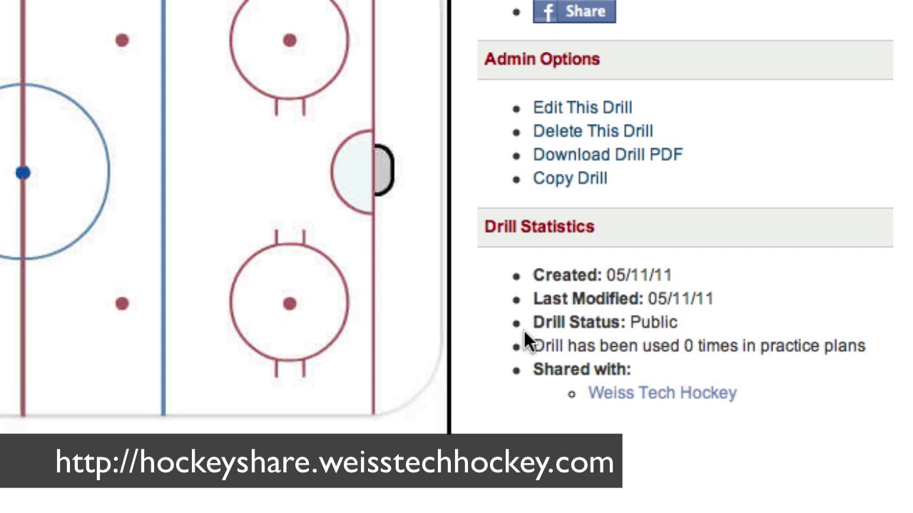
pyautogui.scroll(5, 475, 360)
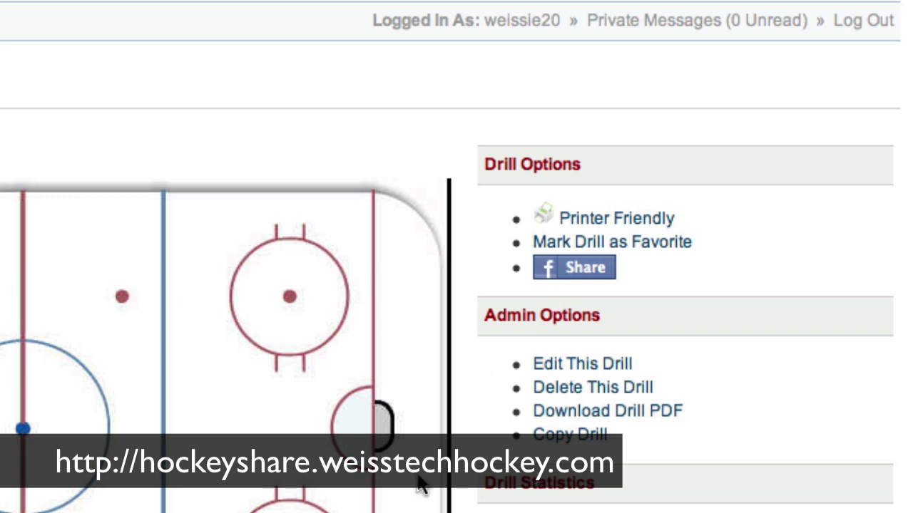
pyautogui.scroll(-15, 459, 267)
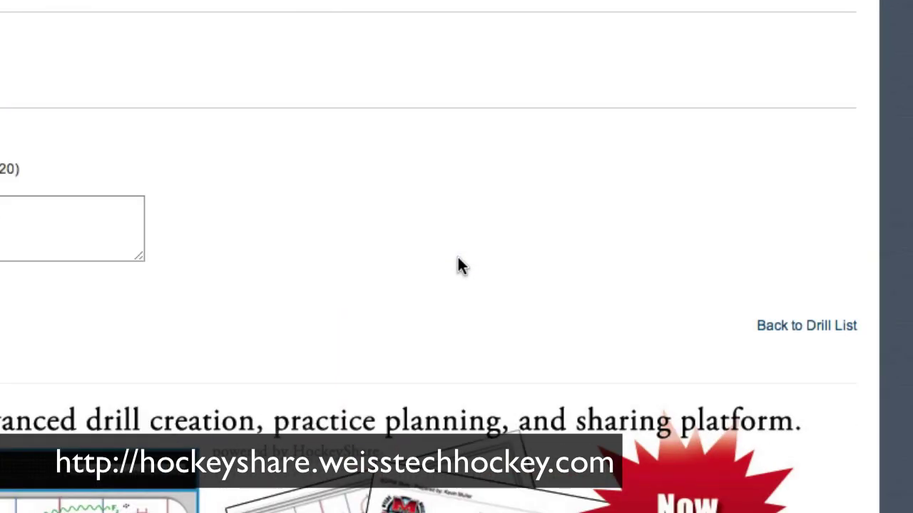
# - Go back to the drill list and open My Drills to find Give and Go Shooting under Passing
pyautogui.click(800, 330)
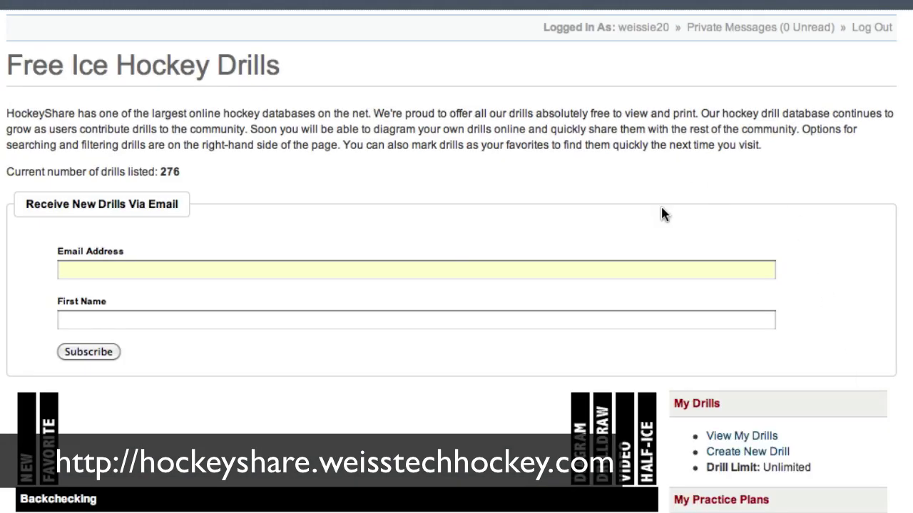
pyautogui.scroll(-10, 661, 213)
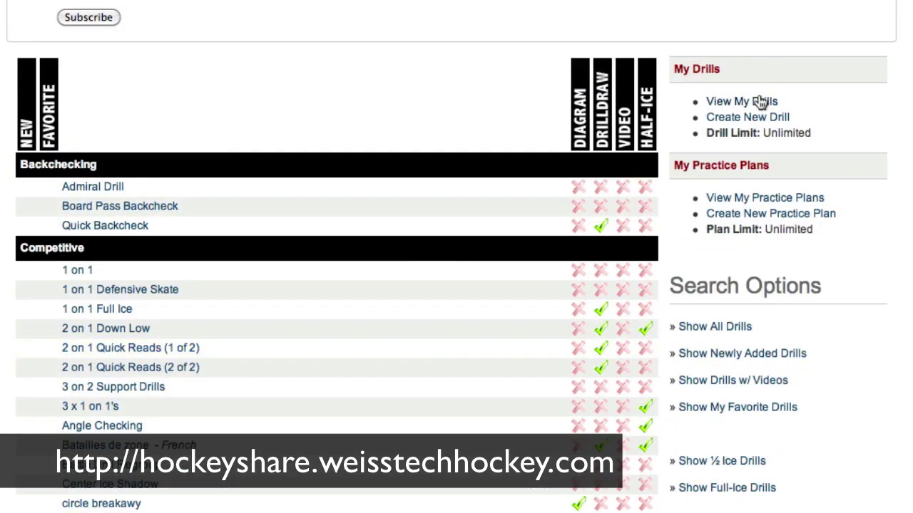
pyautogui.click(760, 102)
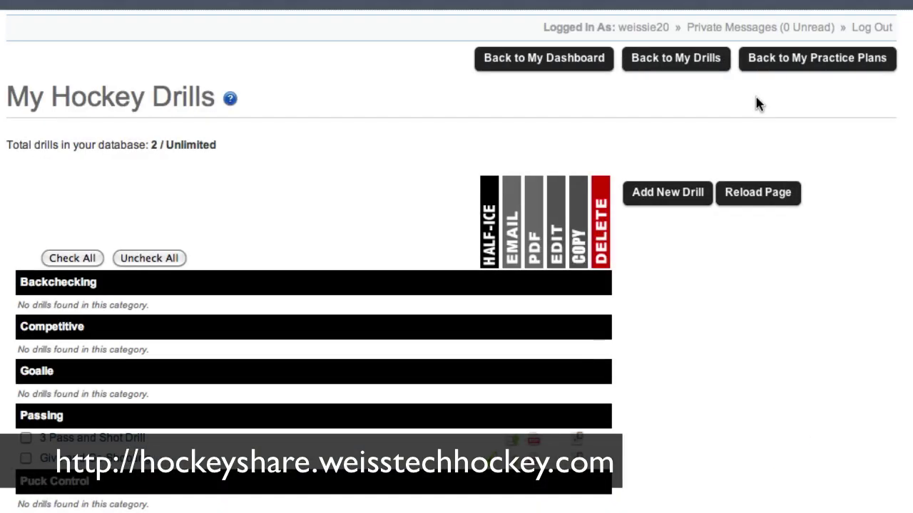
pyautogui.scroll(-5, 413, 152)
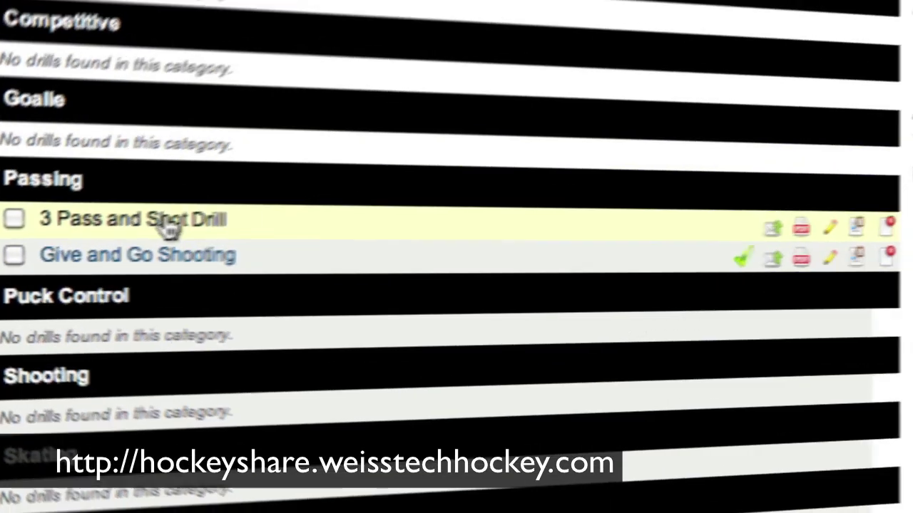
pyautogui.moveTo(165, 228)
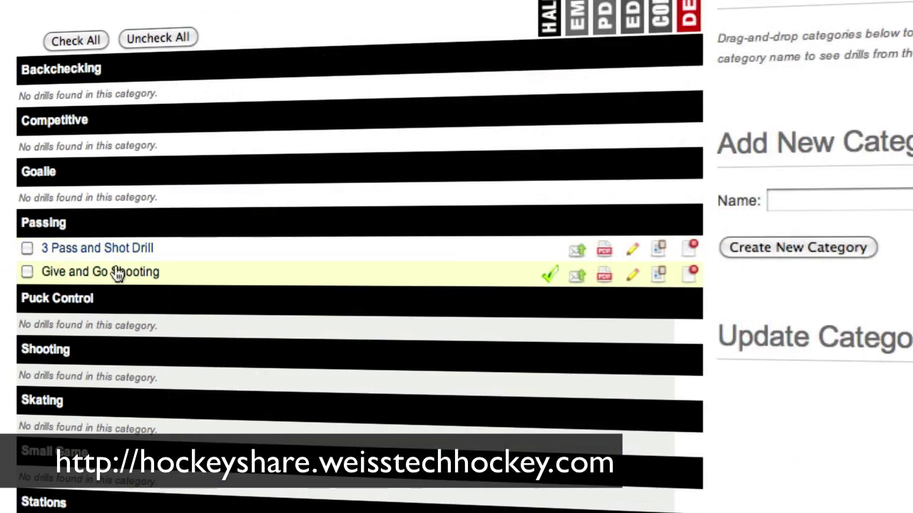
pyautogui.moveTo(117, 271)
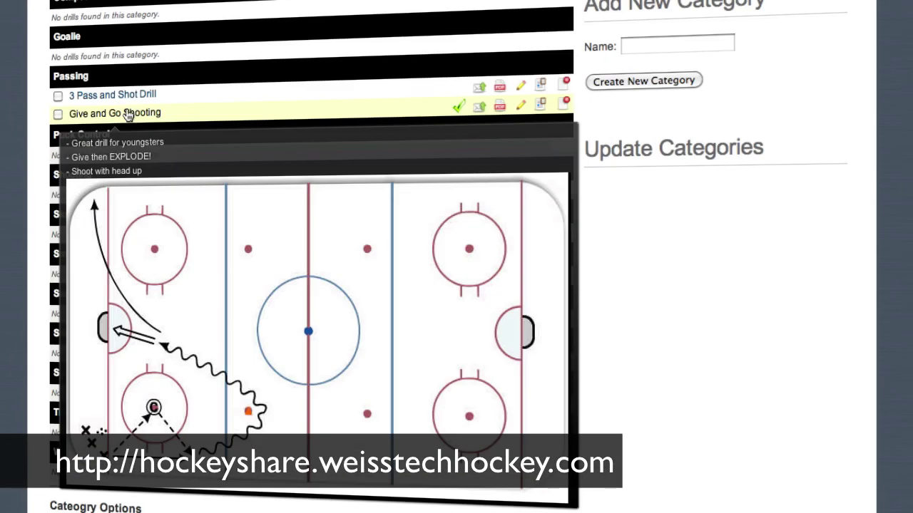